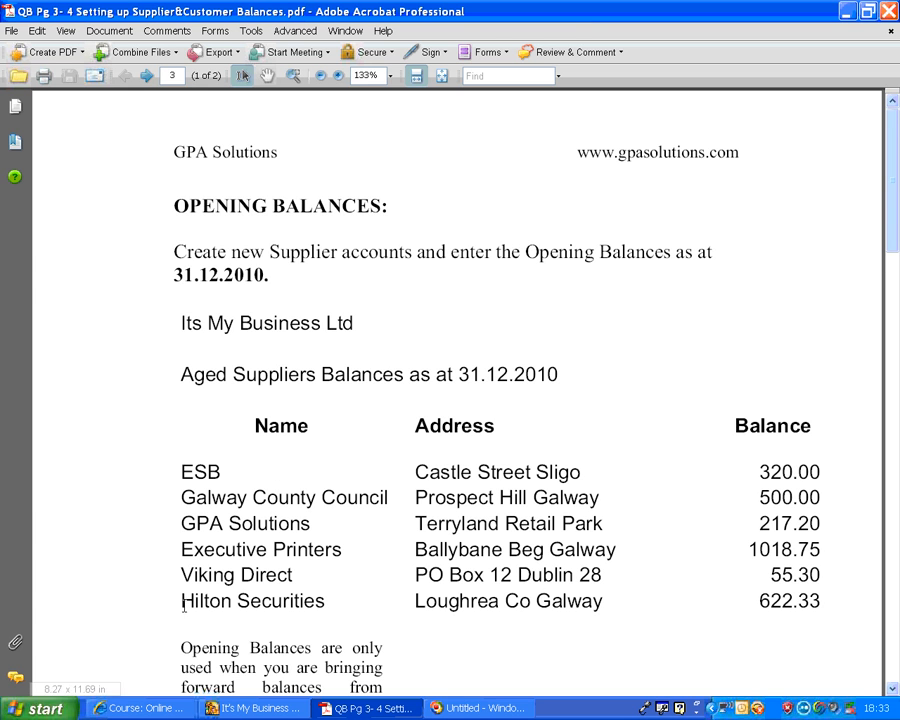
# Step: Switch to QuickBooks and start a new supplier record in the Supplier Centre
pyautogui.click(258, 708)
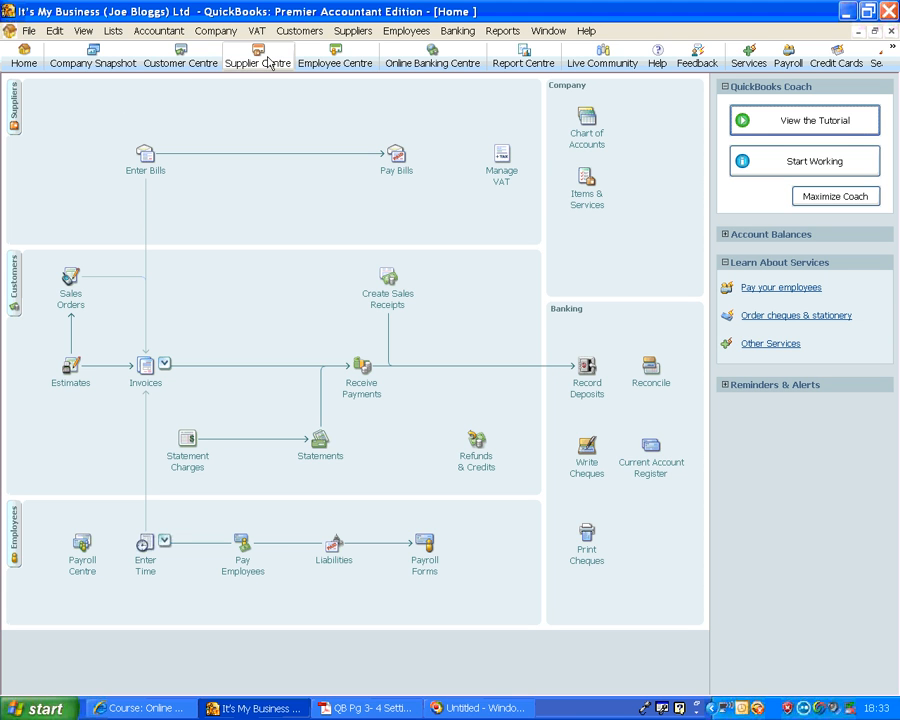
pyautogui.click(15, 104)
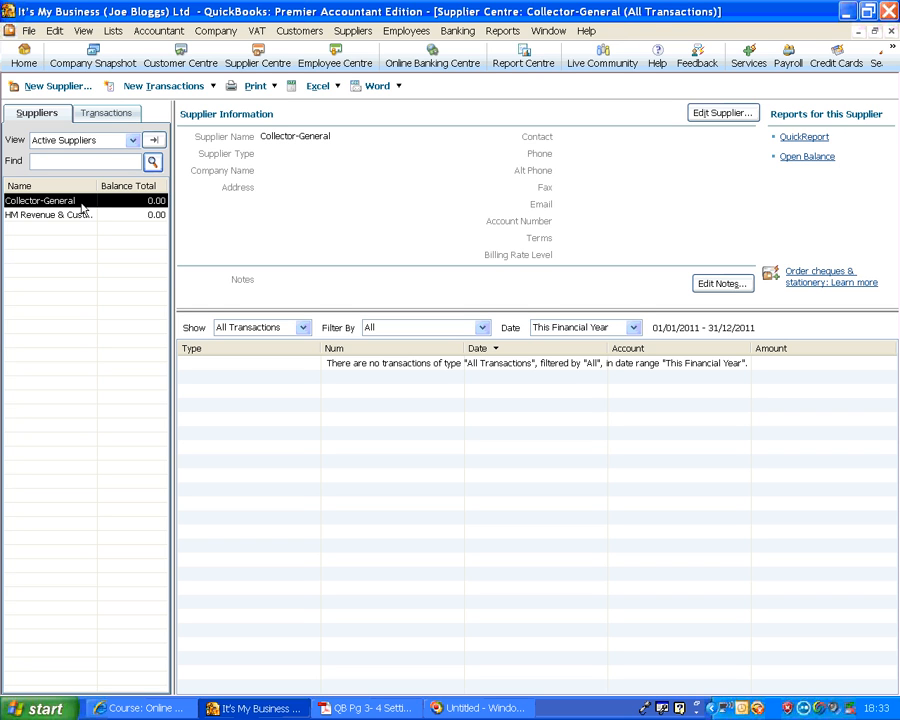
pyautogui.click(50, 87)
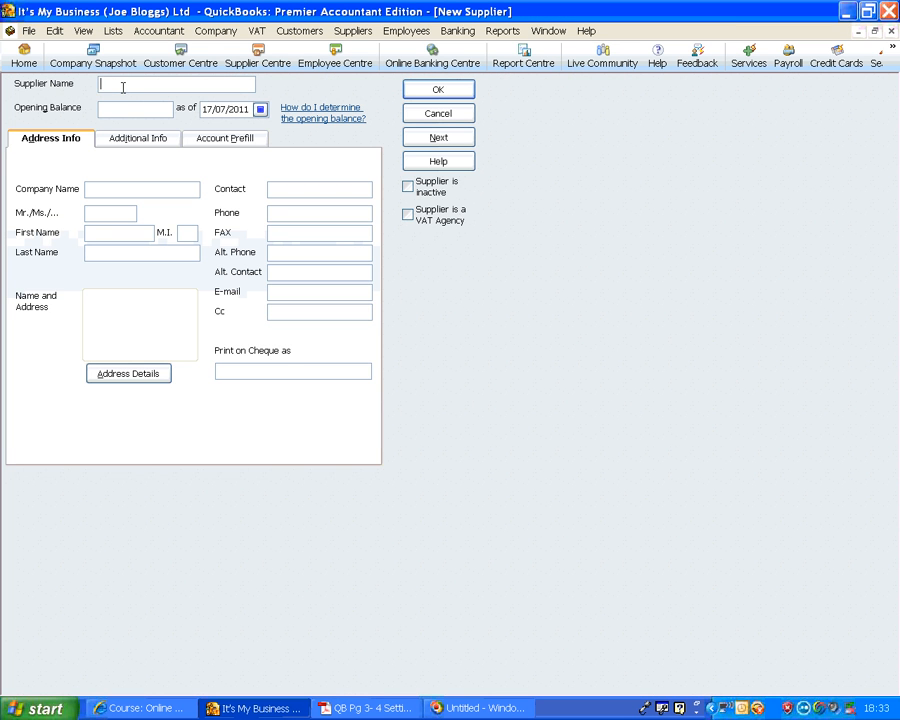
# Step: Copy the supplier name ESB from the opening balances PDF in Acrobat into the new QuickBooks record's supplier name
pyautogui.click(366, 708)
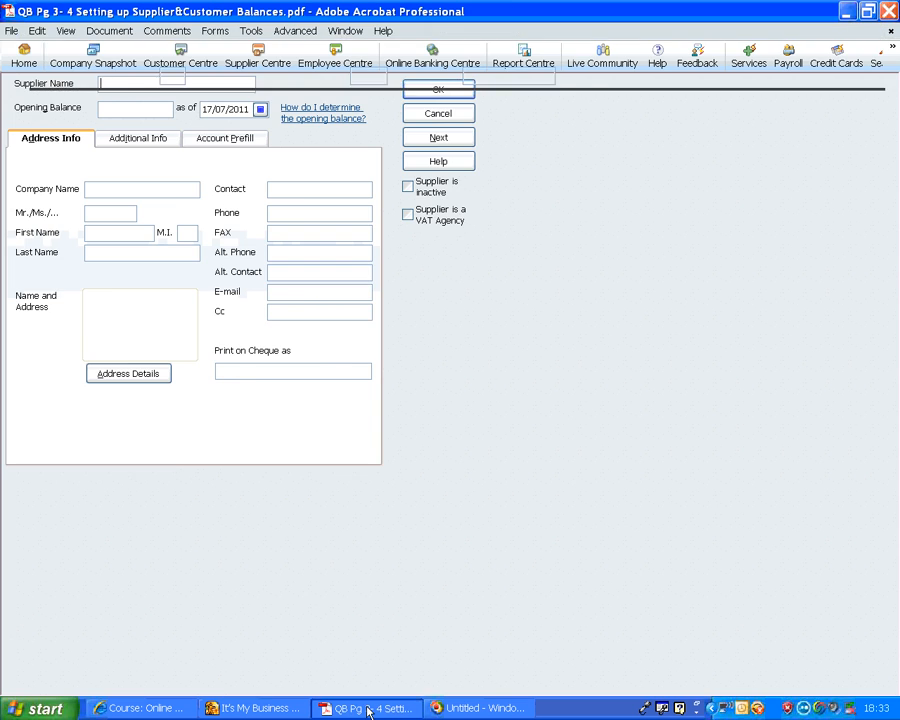
pyautogui.moveTo(182, 467); pyautogui.dragTo(214, 485)
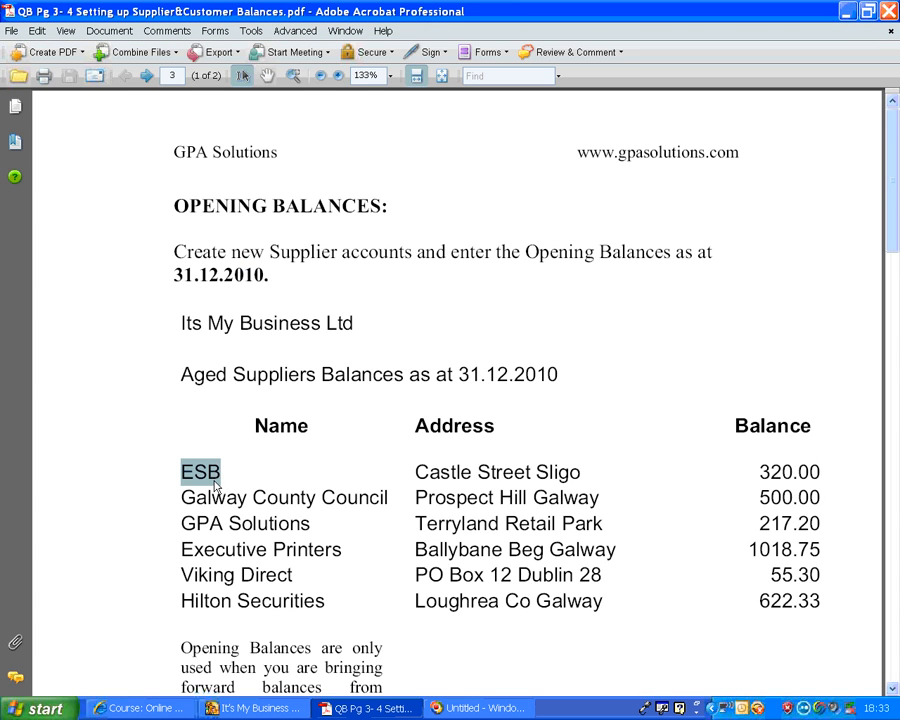
pyautogui.rightClick(214, 485)
pyautogui.click(267, 249)
pyautogui.click(255, 708)
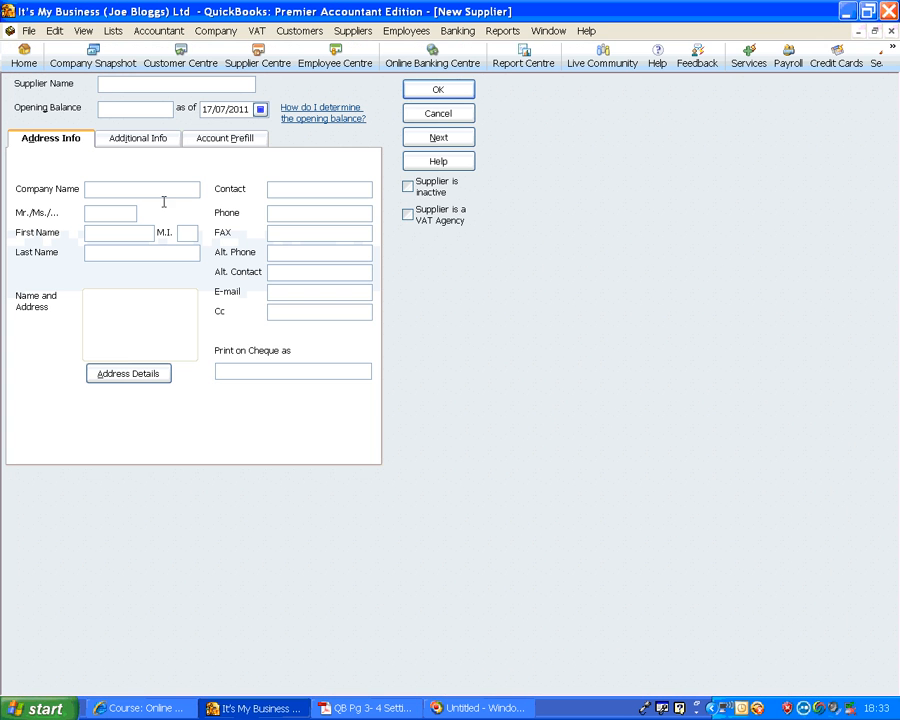
pyautogui.rightClick(117, 84)
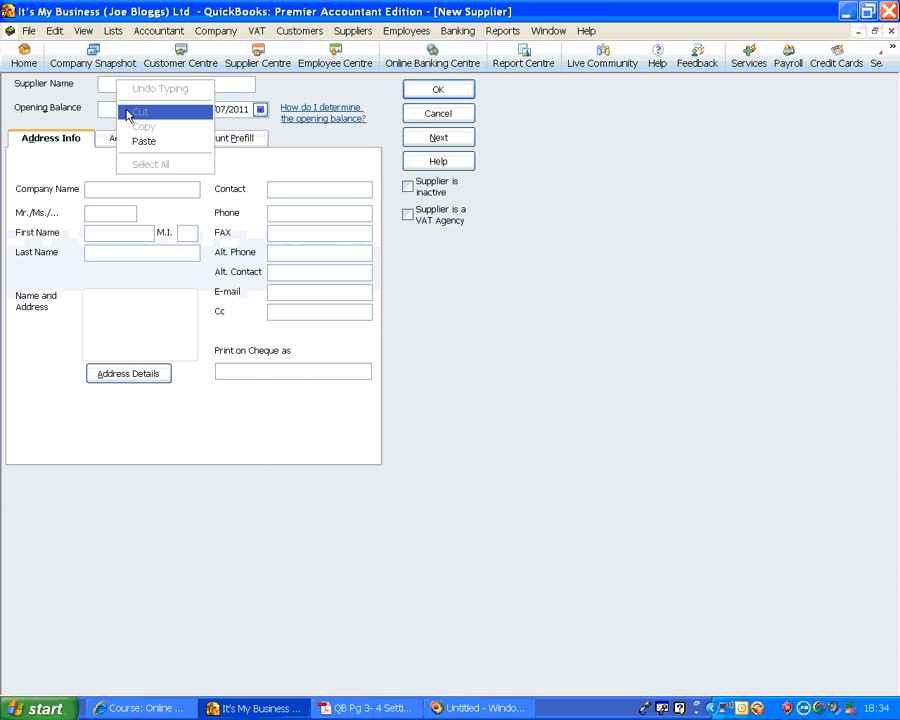
pyautogui.click(144, 141)
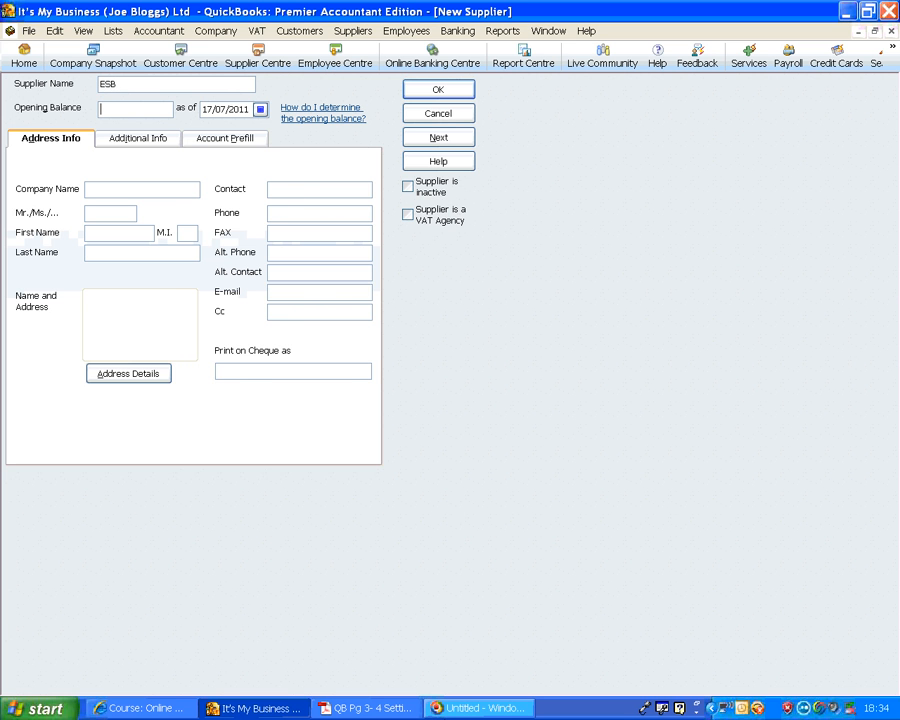
# Step: Set ESB's opening balance to 320.00 as of 31/12/2010, checking the PDF for the figures, and enter ESB as the company name
pyautogui.click(365, 708)
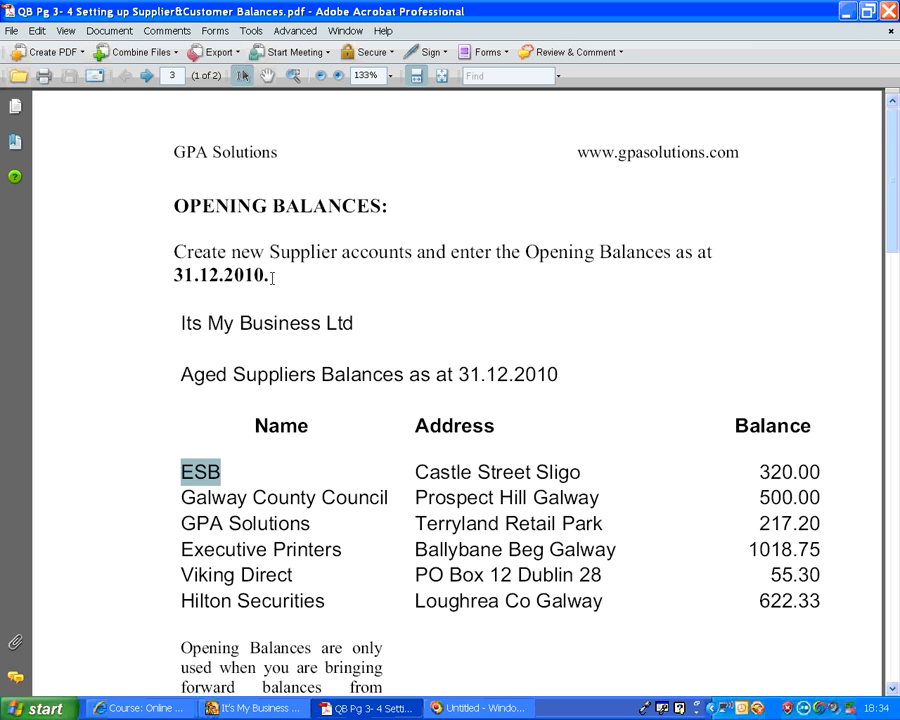
pyautogui.click(232, 712)
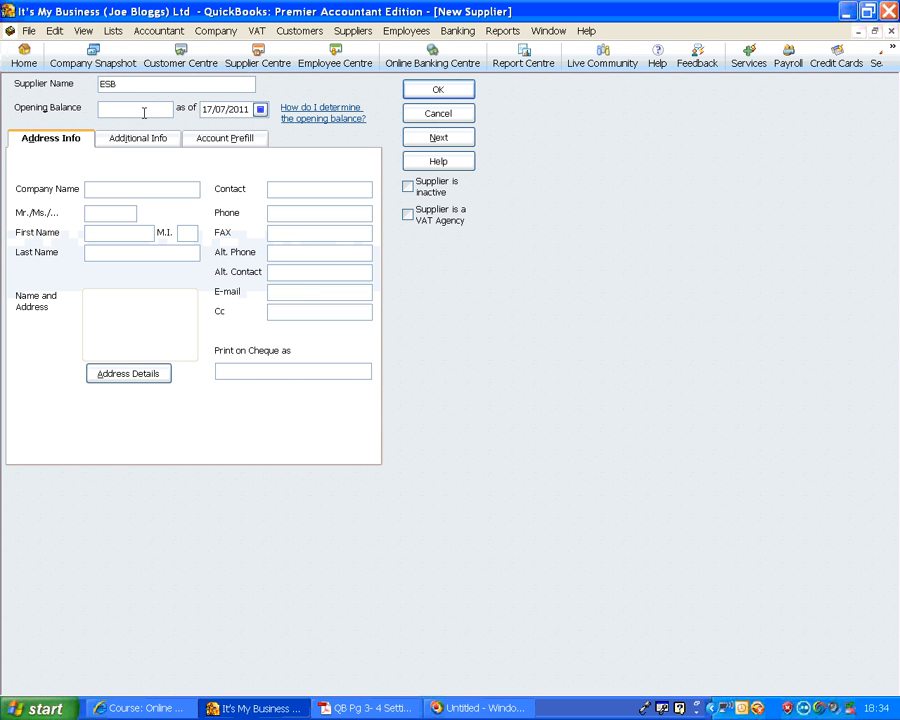
pyautogui.click(143, 113)
pyautogui.write('320.00')
pyautogui.press('Tab')
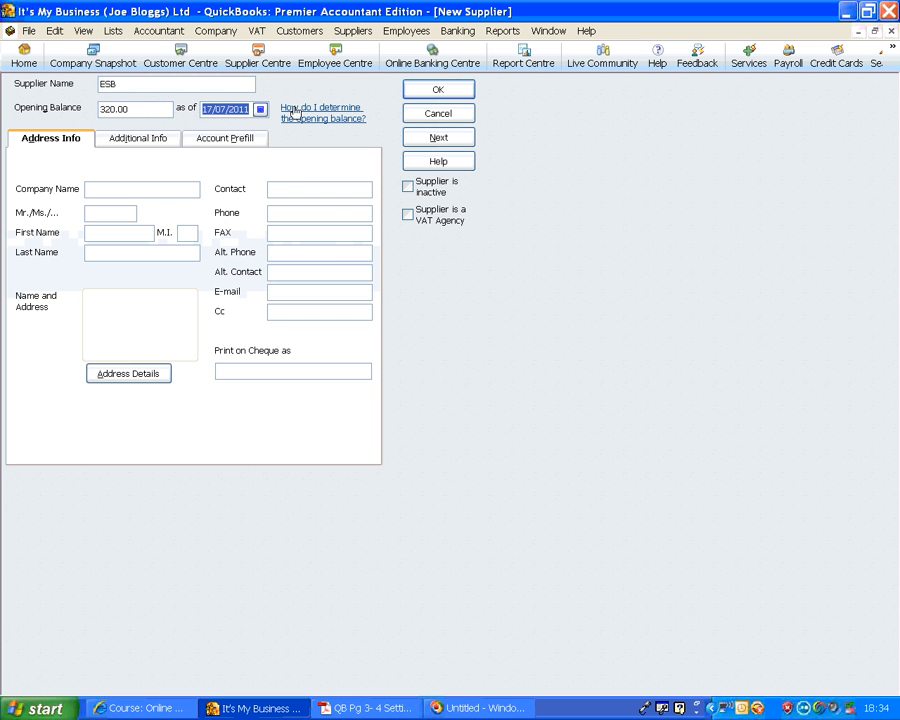
pyautogui.write('311210')
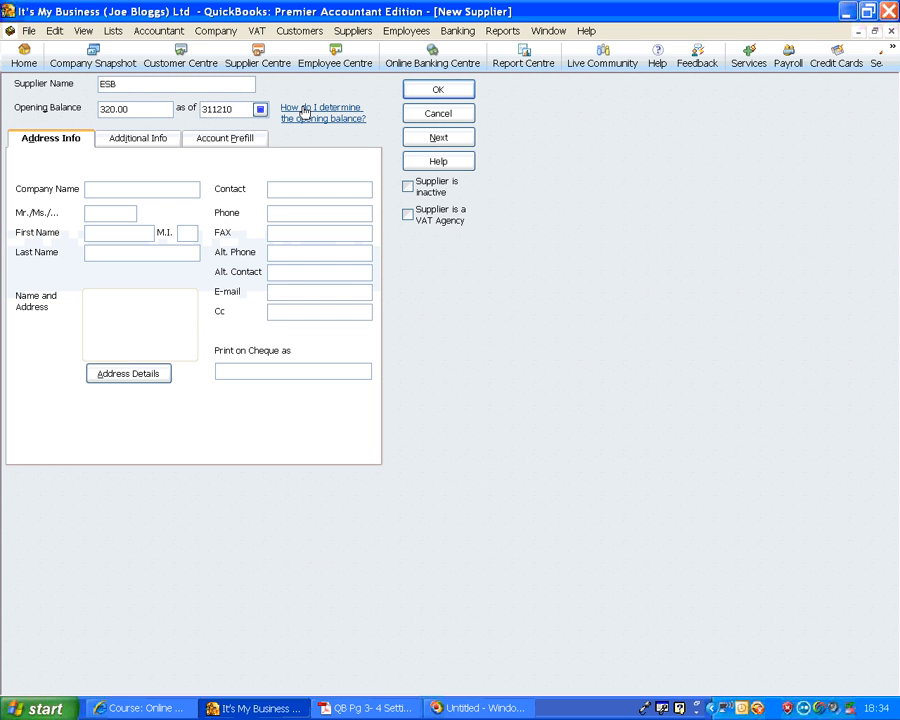
pyautogui.press('Tab')
pyautogui.write('ESB')
pyautogui.click(97, 297)
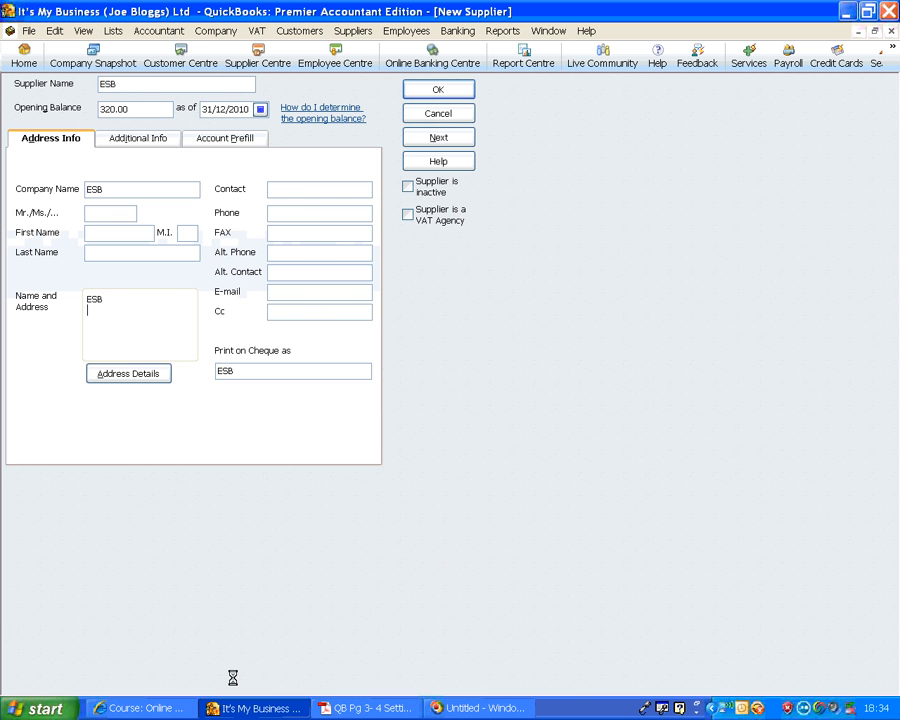
# Step: Copy ESB's street from the PDF into its address block, and save the back-dated record while moving on to another new supplier
pyautogui.click(367, 708)
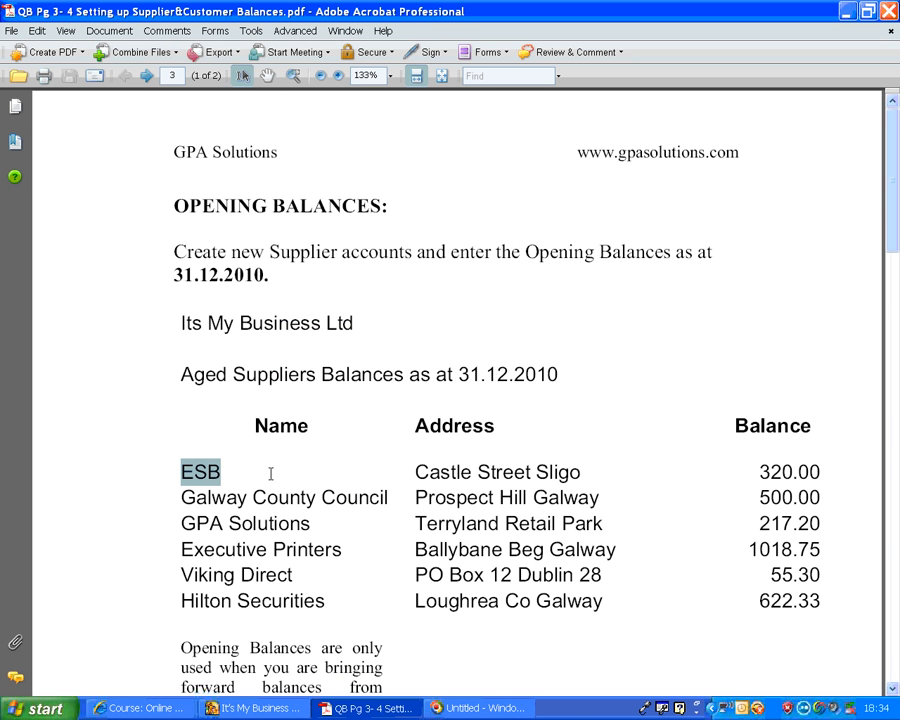
pyautogui.moveTo(417, 471); pyautogui.dragTo(507, 470)
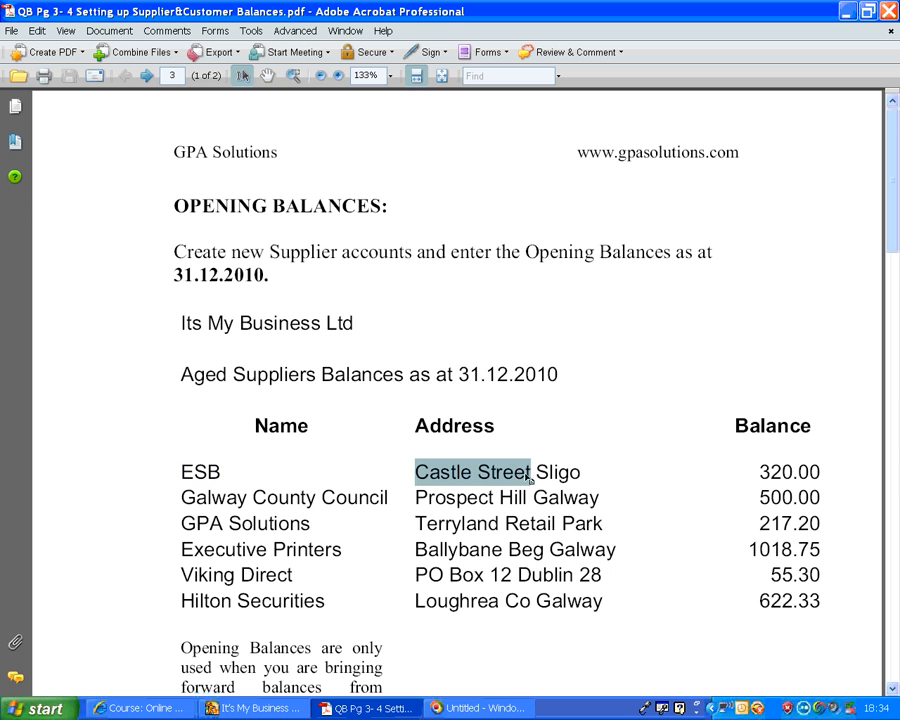
pyautogui.rightClick(526, 479)
pyautogui.click(541, 477)
pyautogui.click(255, 708)
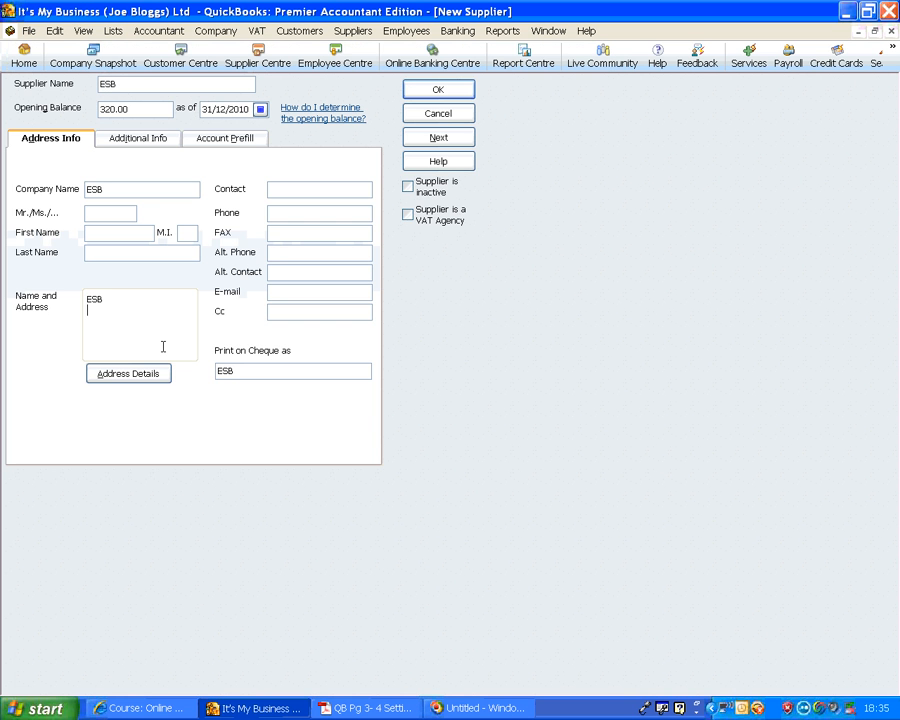
pyautogui.click(95, 313)
pyautogui.rightClick(95, 313)
pyautogui.click(129, 373)
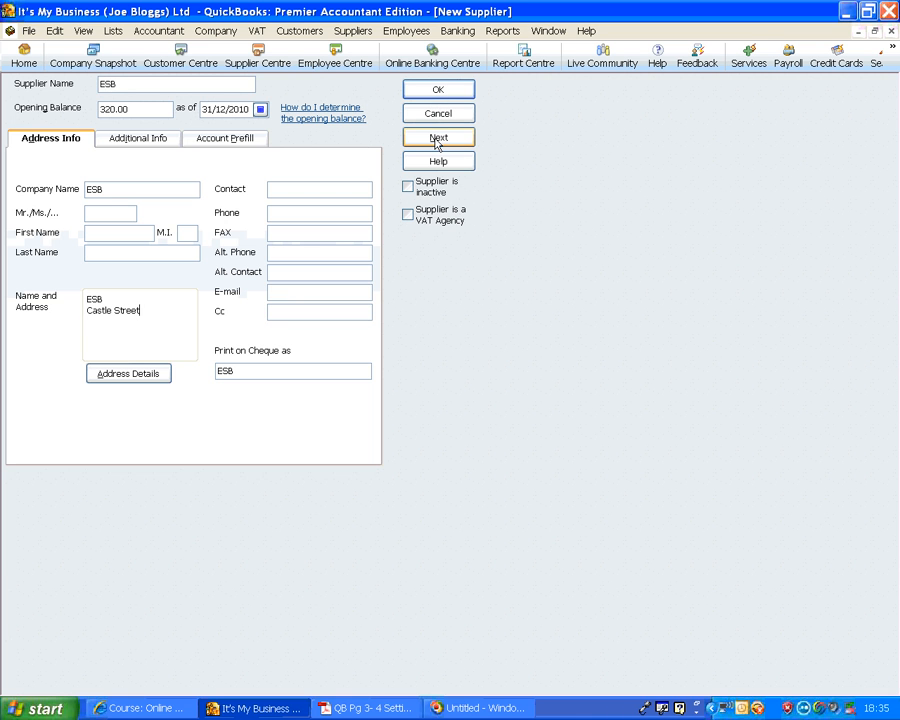
pyautogui.click(437, 142)
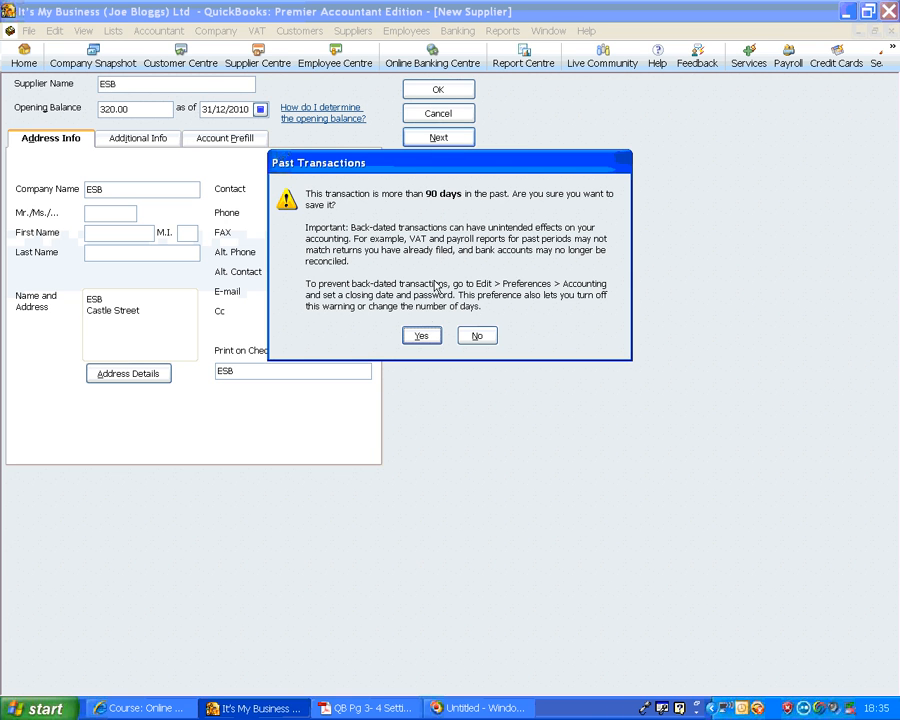
pyautogui.click(421, 337)
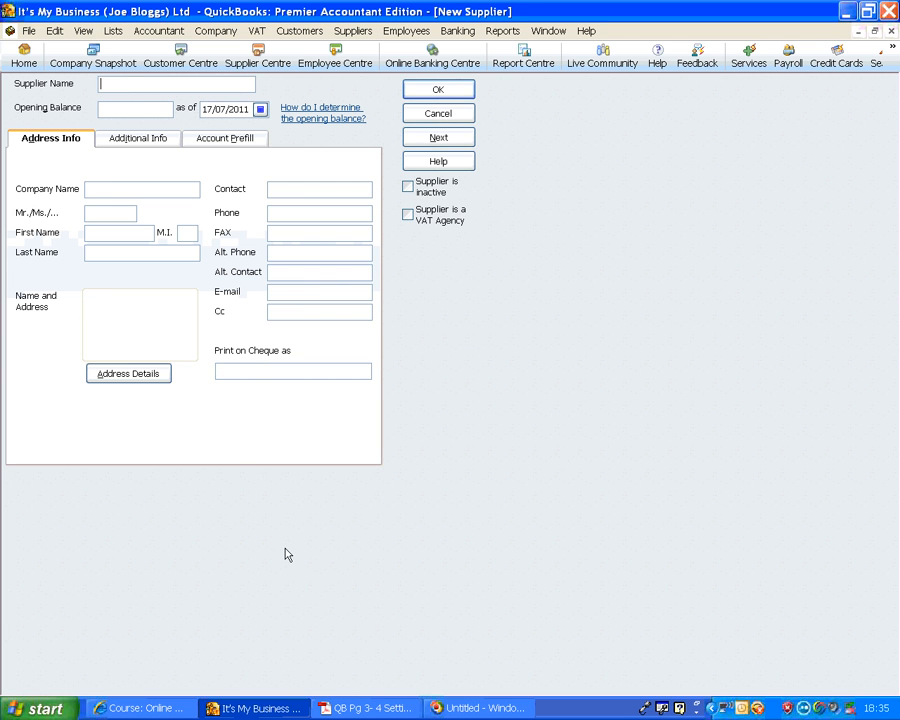
# Step: Copy Galway County Council from the PDF in Acrobat into the supplier name of the blank QuickBooks supplier record
pyautogui.click(360, 708)
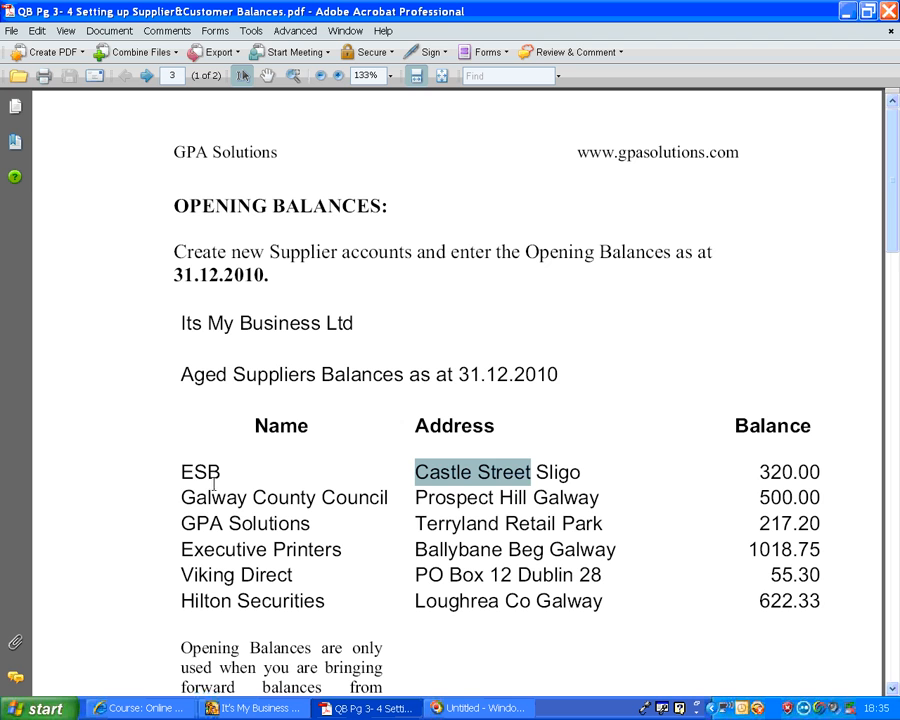
pyautogui.moveTo(181, 497); pyautogui.dragTo(367, 499)
pyautogui.rightClick(367, 499)
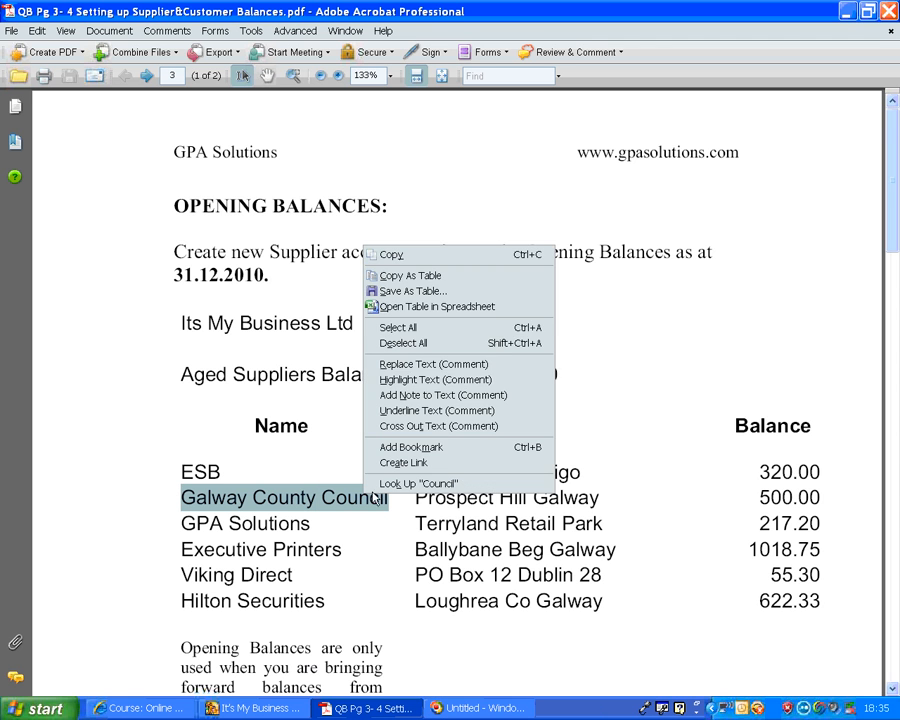
pyautogui.click(405, 255)
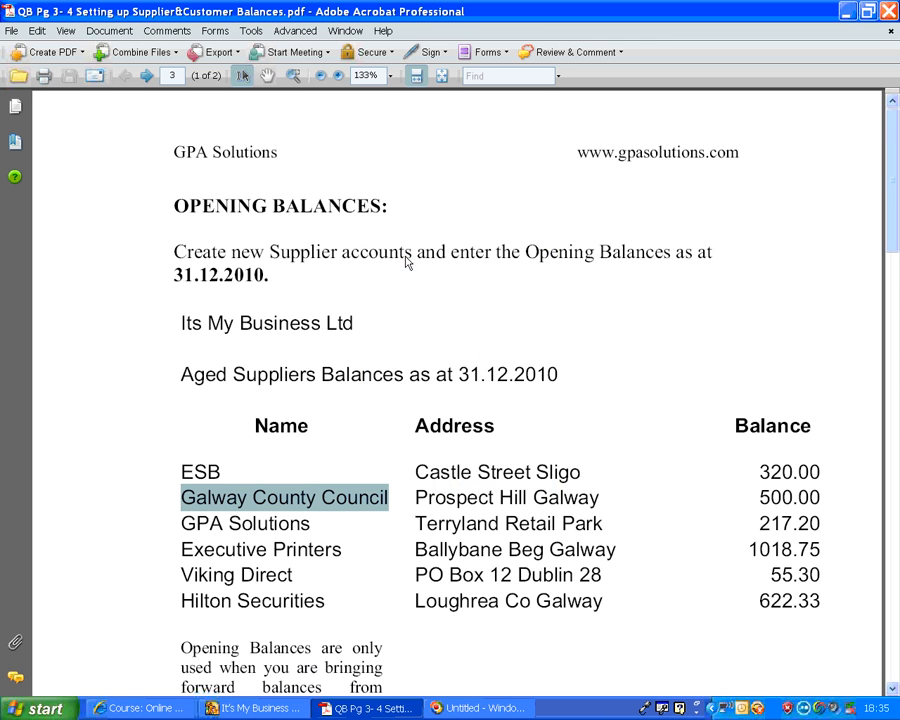
pyautogui.click(255, 708)
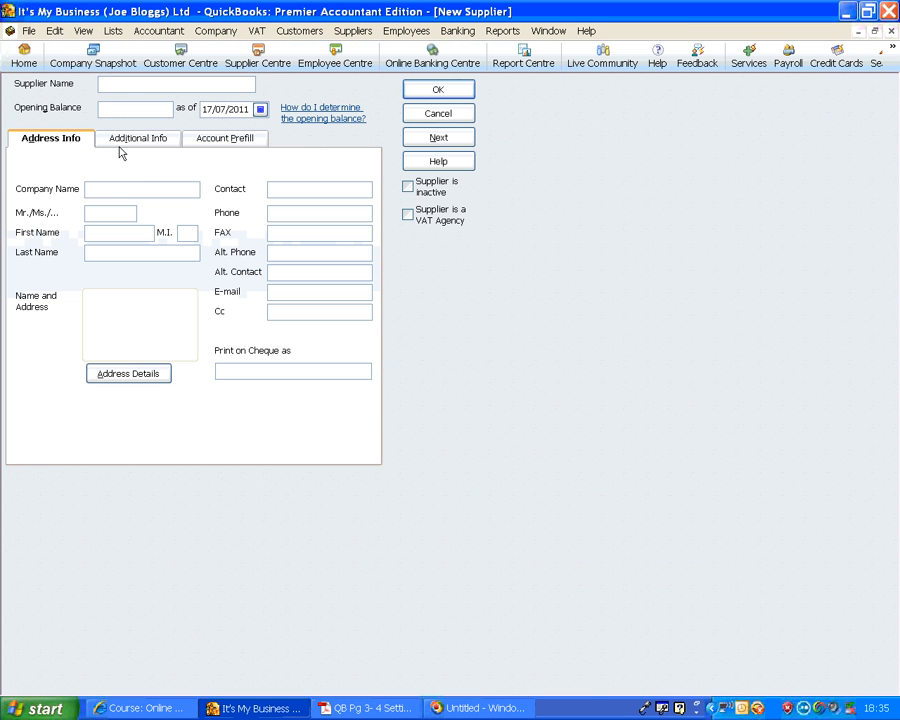
pyautogui.rightClick(100, 85)
pyautogui.click(122, 145)
# Step: Check the PDF for Galway County Council's balance and set its opening balance to 500.00 as of 31/12/2010
pyautogui.click(393, 710)
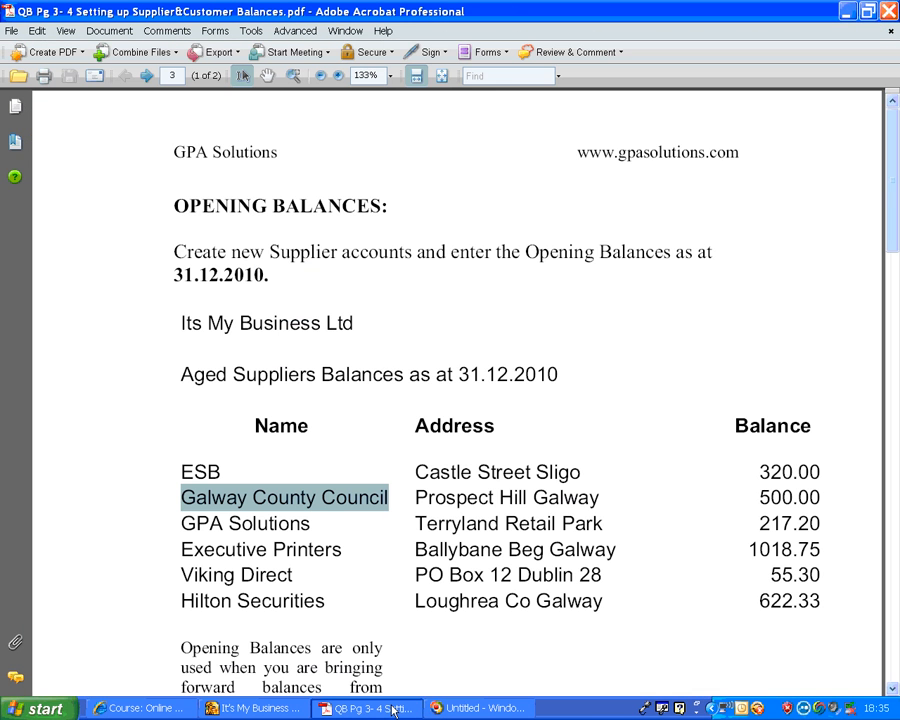
pyautogui.click(235, 708)
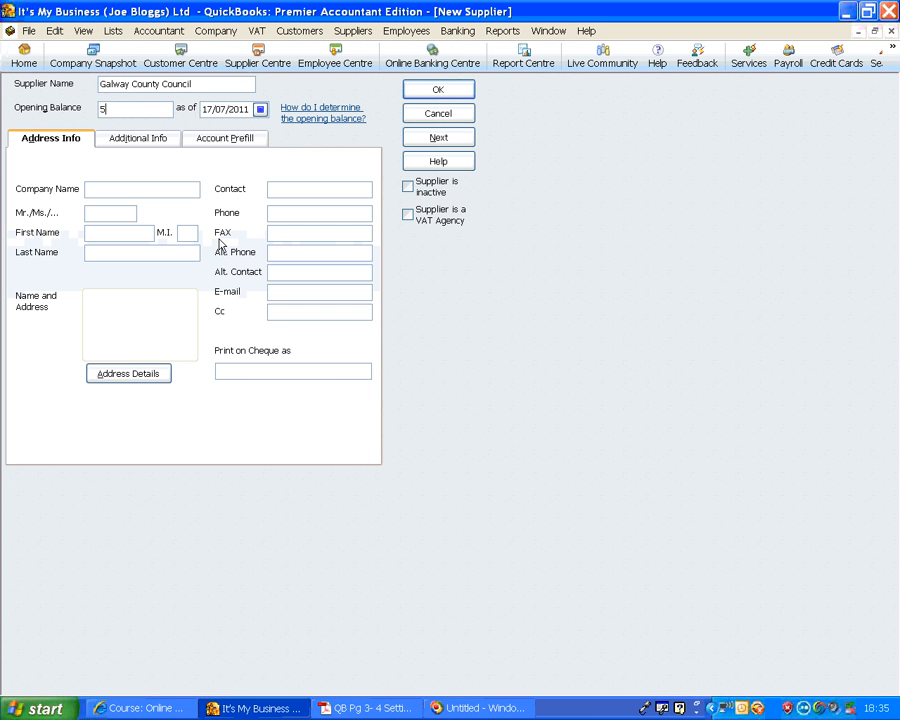
pyautogui.press('Tab')
pyautogui.write('3')
# Step: Paste Galway County Council as the company name and save the back-dated supplier record, closing the supplier form
pyautogui.rightClick(97, 193)
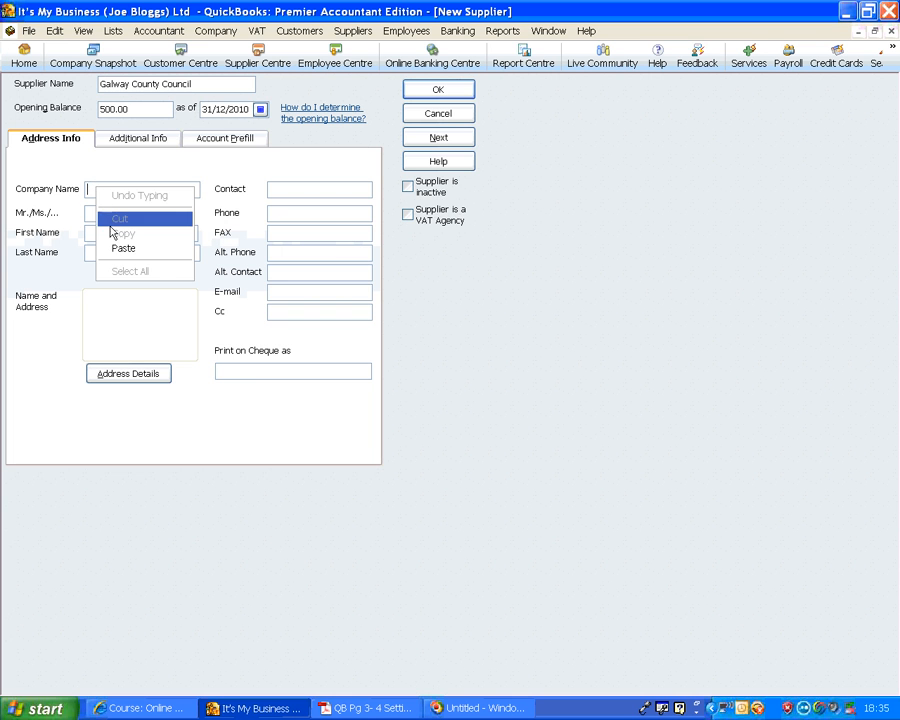
pyautogui.click(124, 249)
pyautogui.press('Tab')
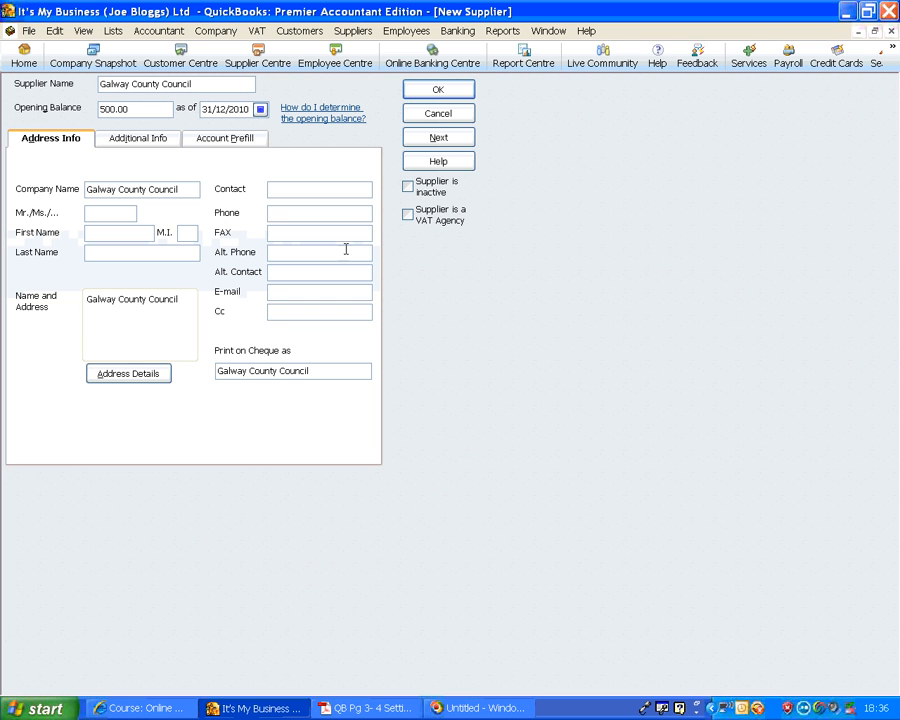
pyautogui.click(449, 93)
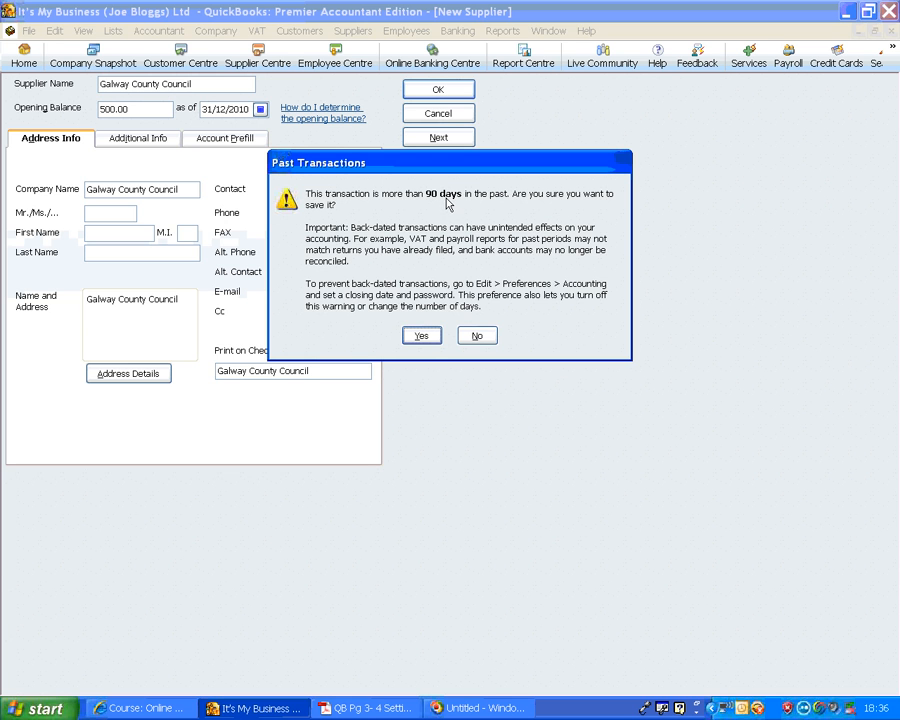
pyautogui.click(428, 343)
pyautogui.click(428, 342)
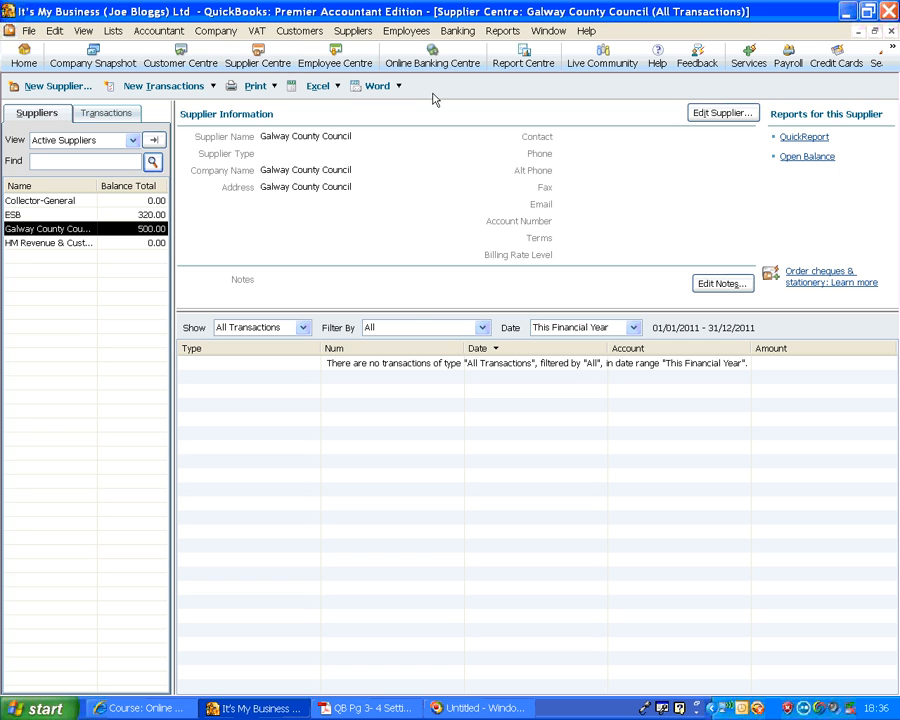
# Step: View the Supplier Balance Summary report from Suppliers & Payables in the Report Centre, and return to the Home page
pyautogui.click(514, 53)
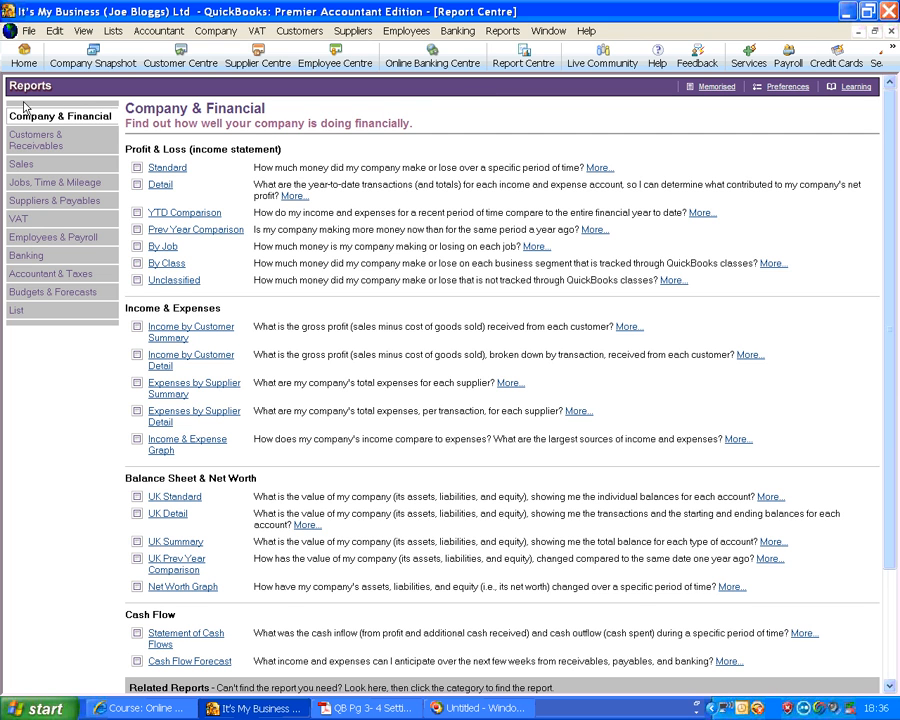
pyautogui.click(52, 203)
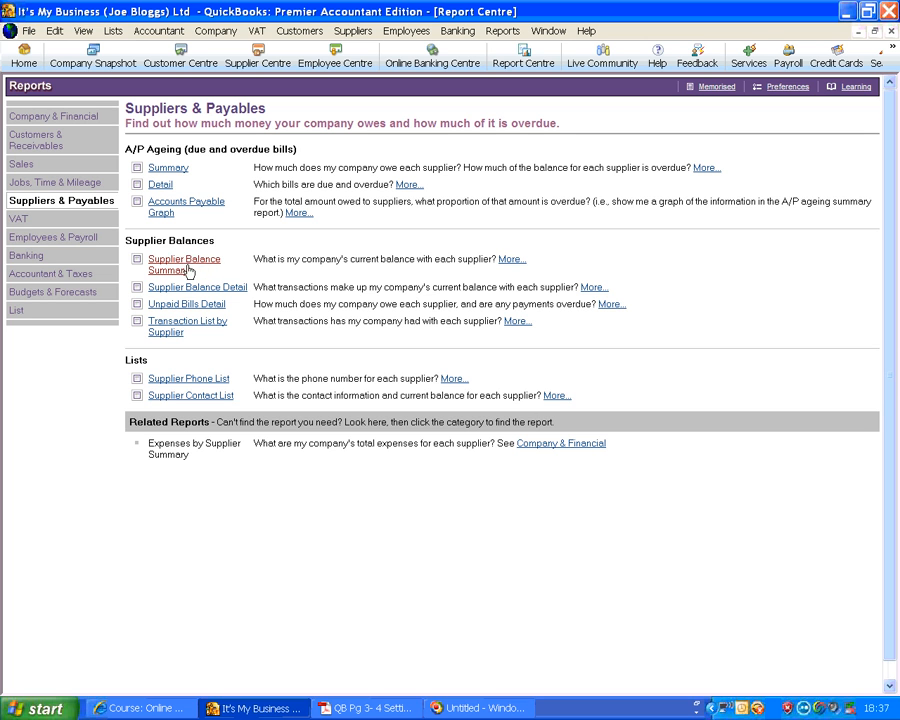
pyautogui.click(175, 263)
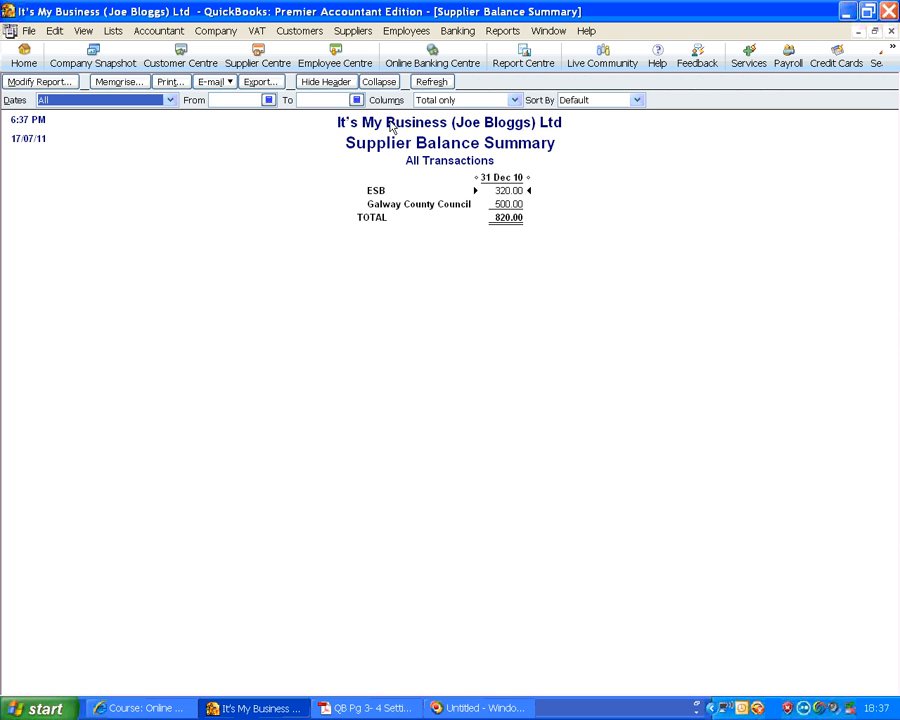
pyautogui.press('Escape')
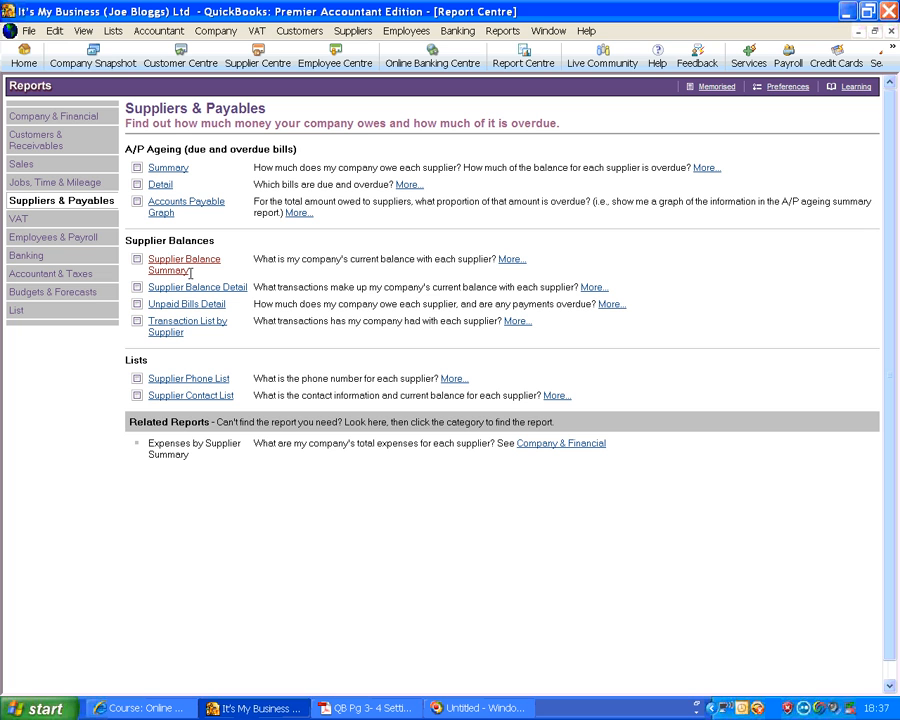
pyautogui.press('Escape')
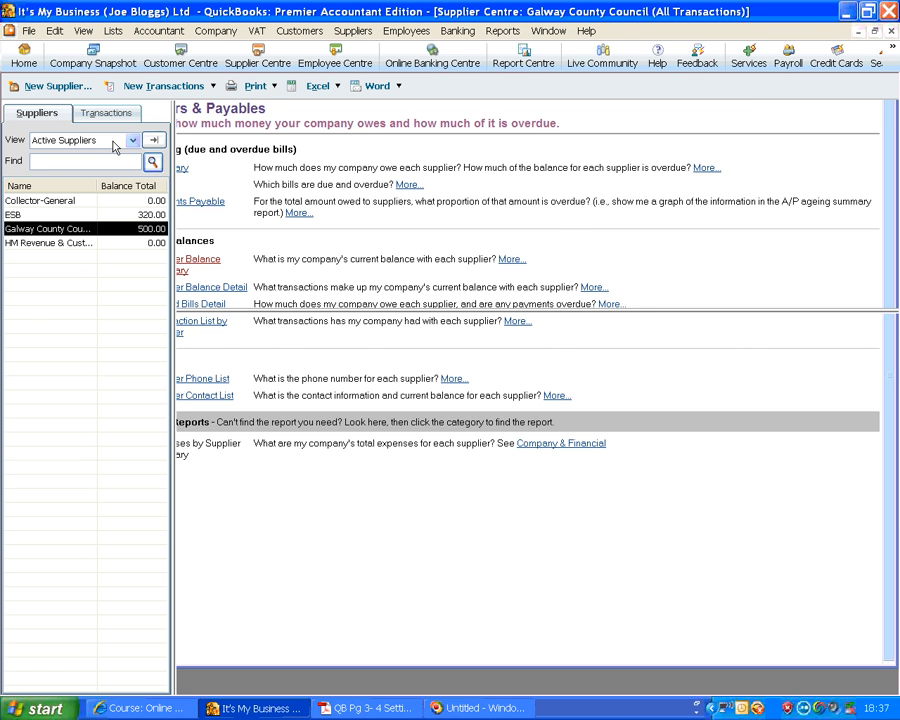
pyautogui.click(22, 60)
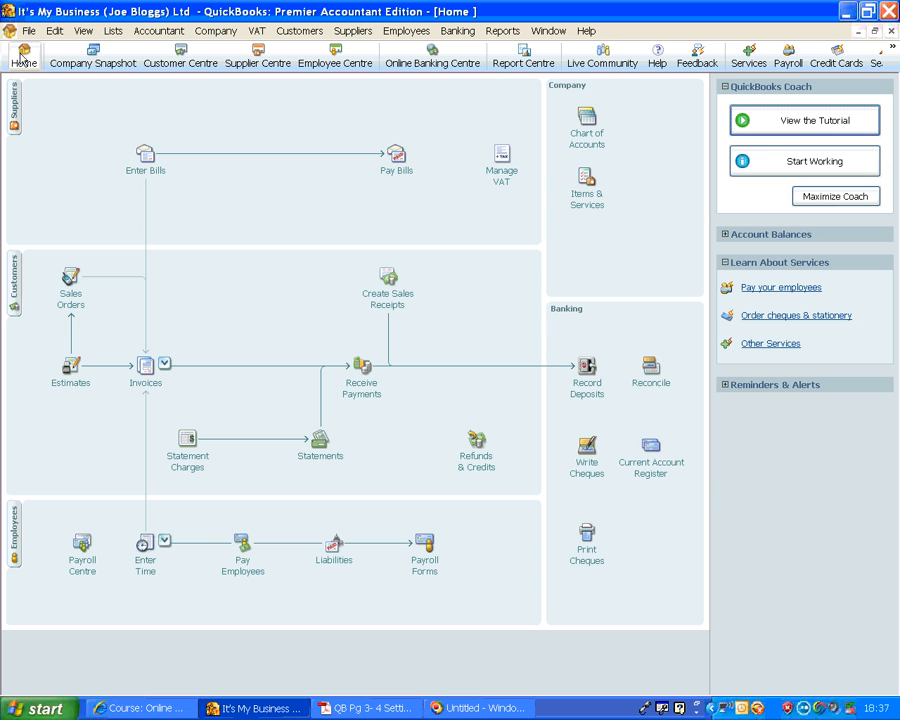
# Step: Switch to the PDF in Acrobat and review the supplier report question and the customer opening balances list as at 31.12.2010
pyautogui.click(365, 707)
pyautogui.scroll(-4, 422, 607)
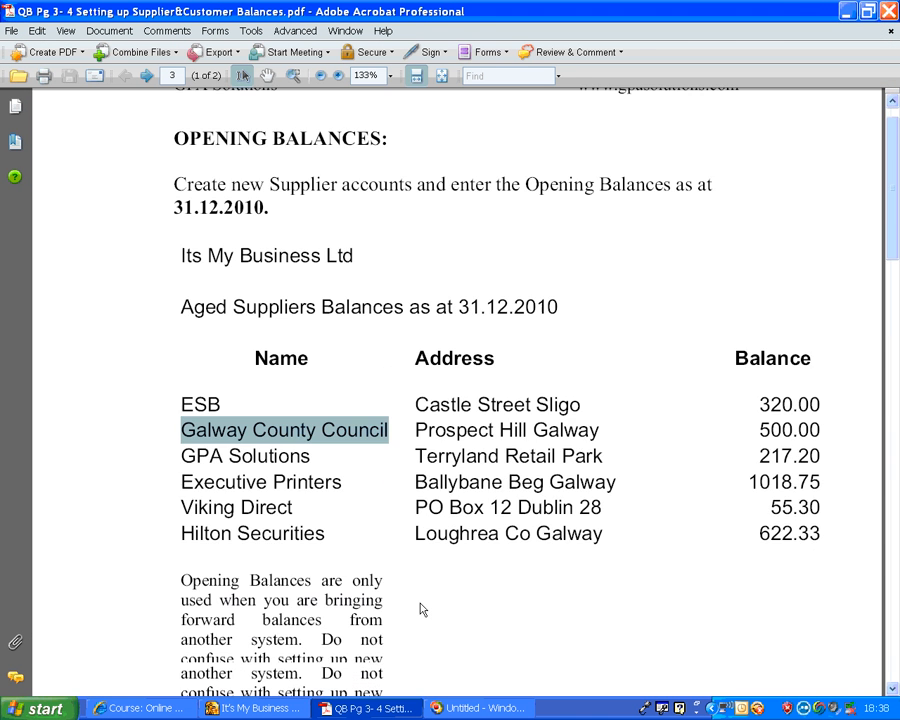
pyautogui.scroll(-8, 421, 600)
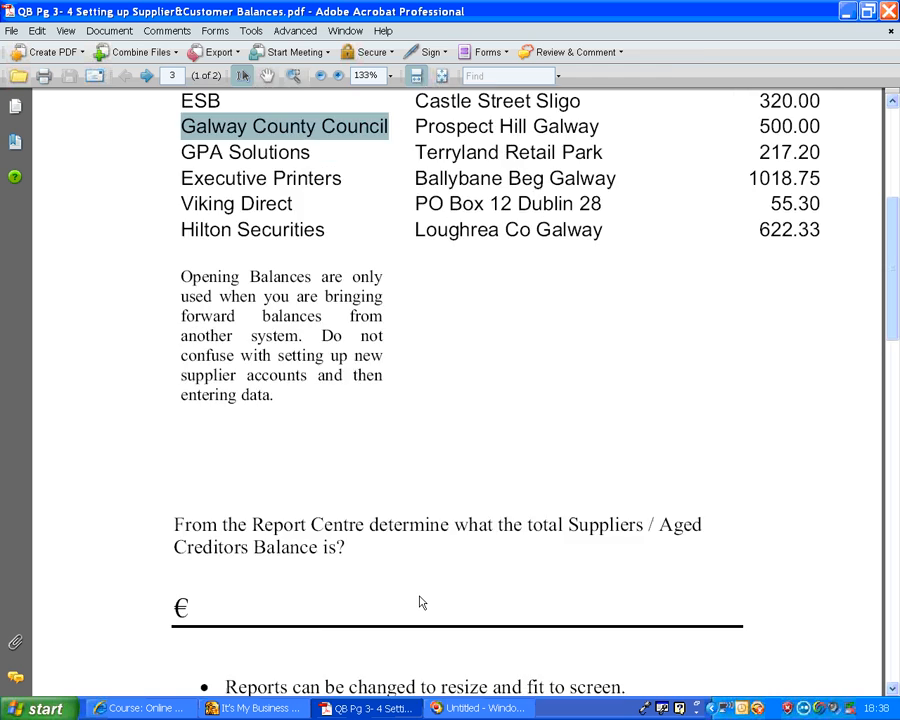
pyautogui.scroll(-6, 418, 594)
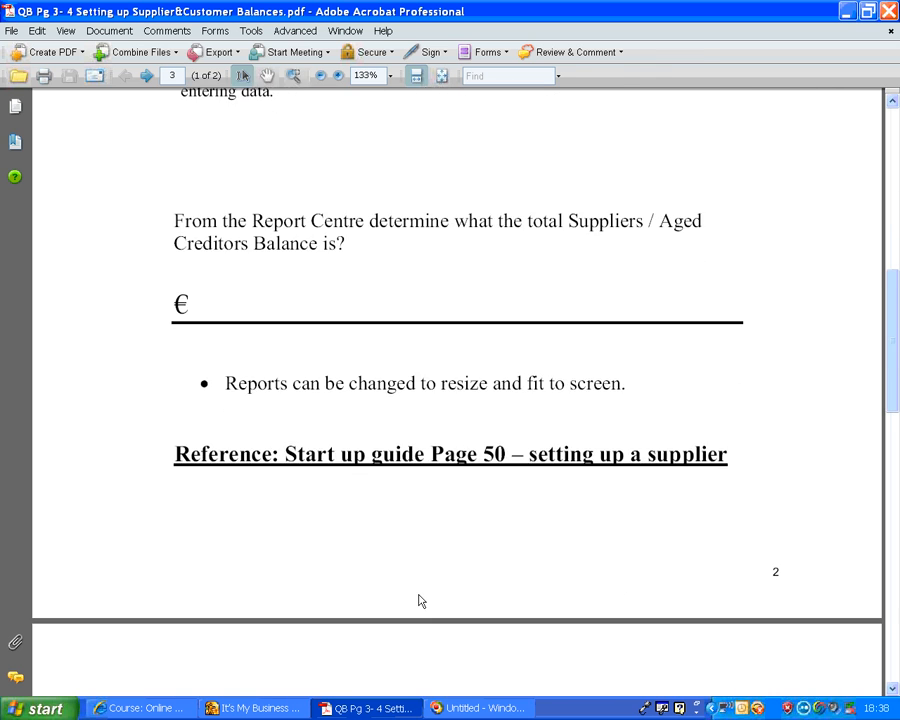
pyautogui.scroll(-8, 420, 595)
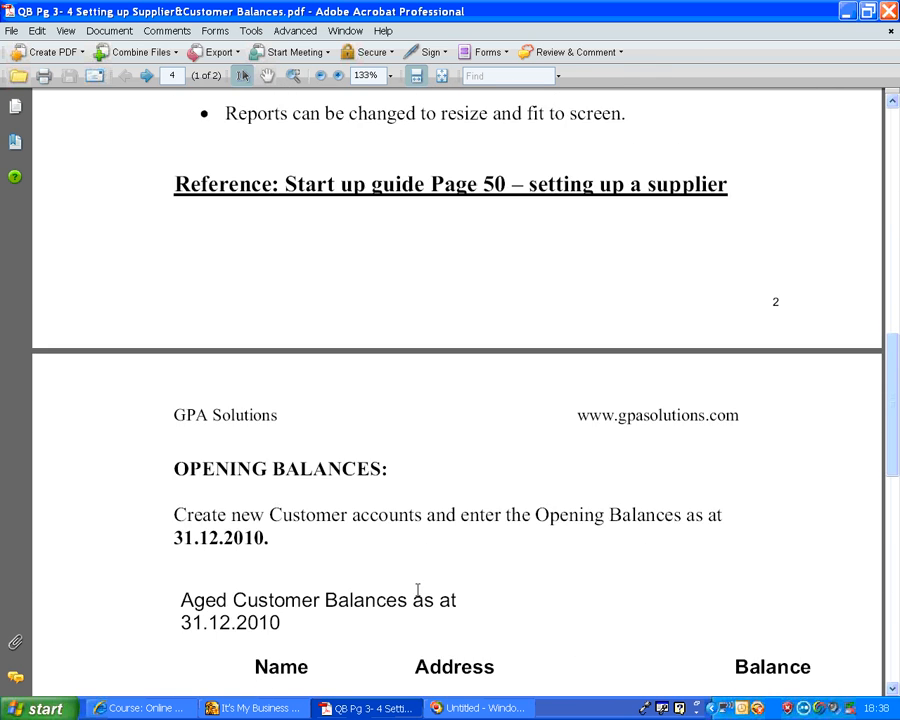
pyautogui.scroll(-7, 418, 590)
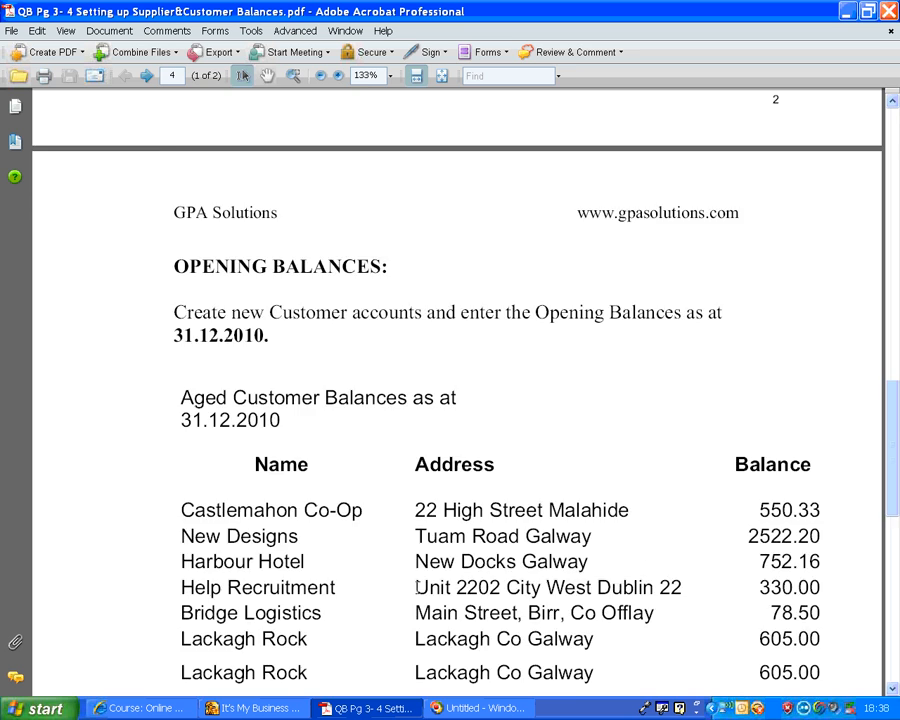
pyautogui.scroll(-7, 276, 104)
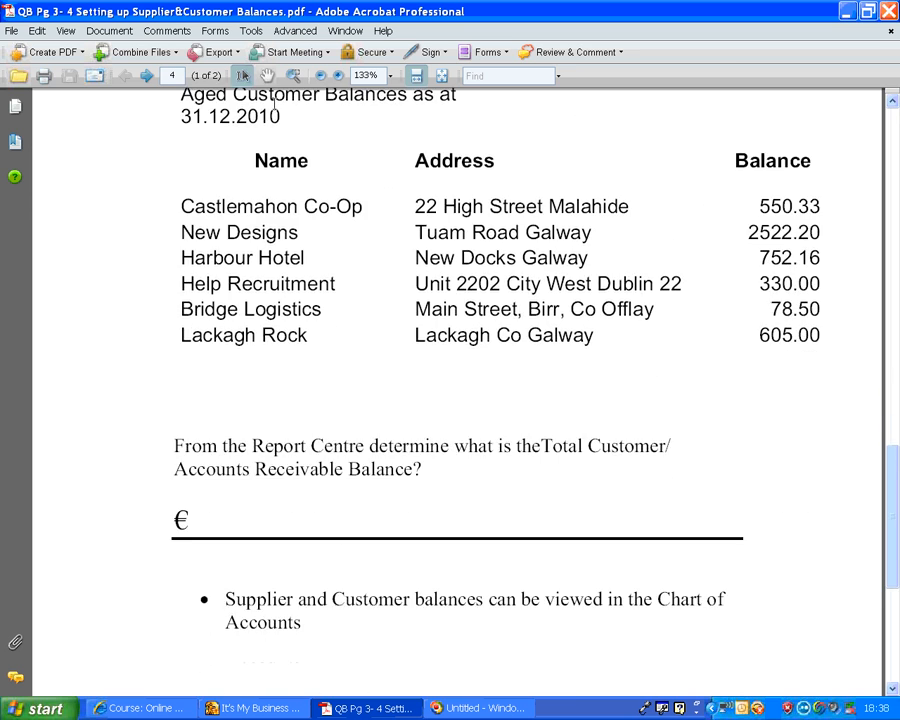
pyautogui.scroll(4, 840, 147)
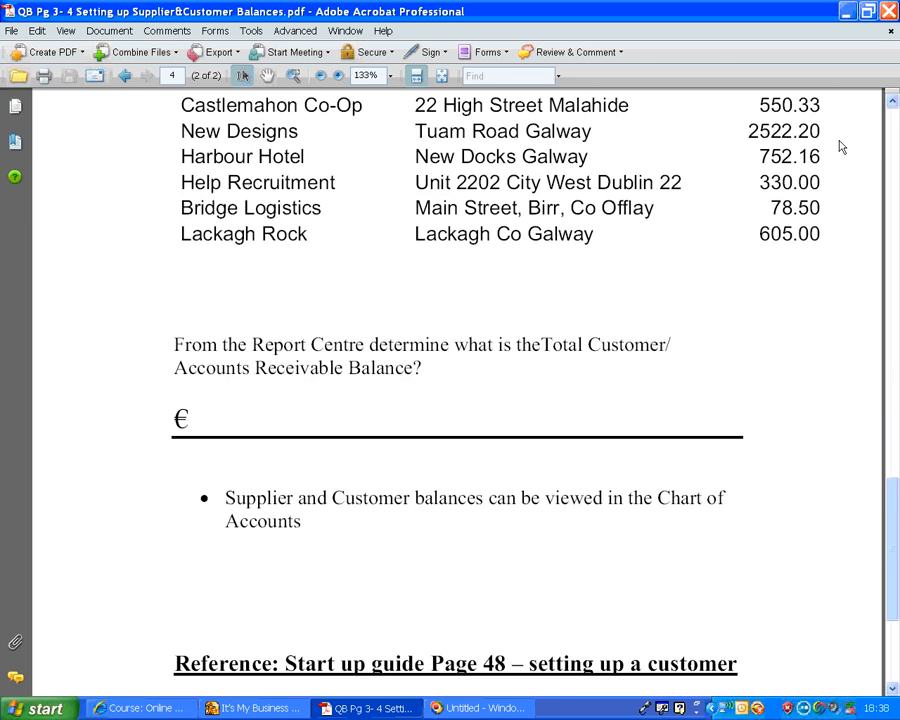
pyautogui.scroll(2, 840, 147)
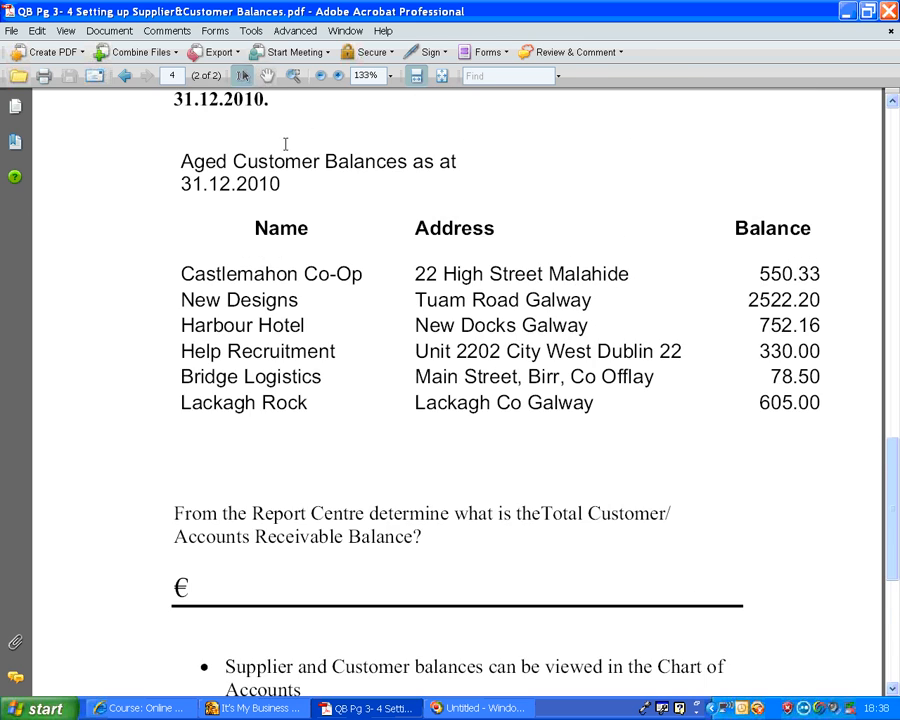
pyautogui.scroll(4, 318, 137)
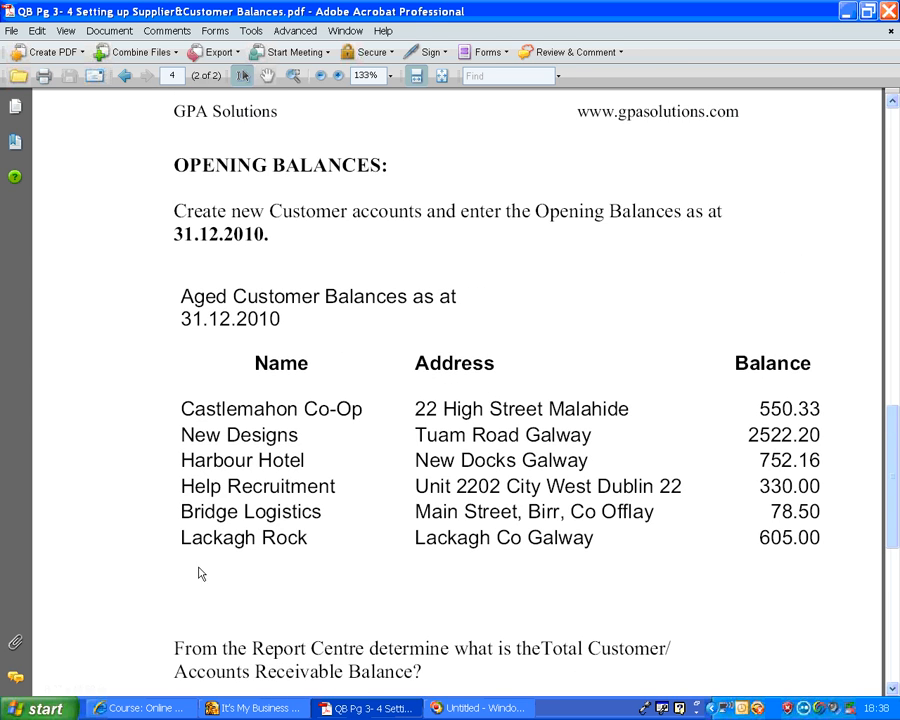
# Step: Return to QuickBooks and start a new customer record from the Customer Centre
pyautogui.click(258, 708)
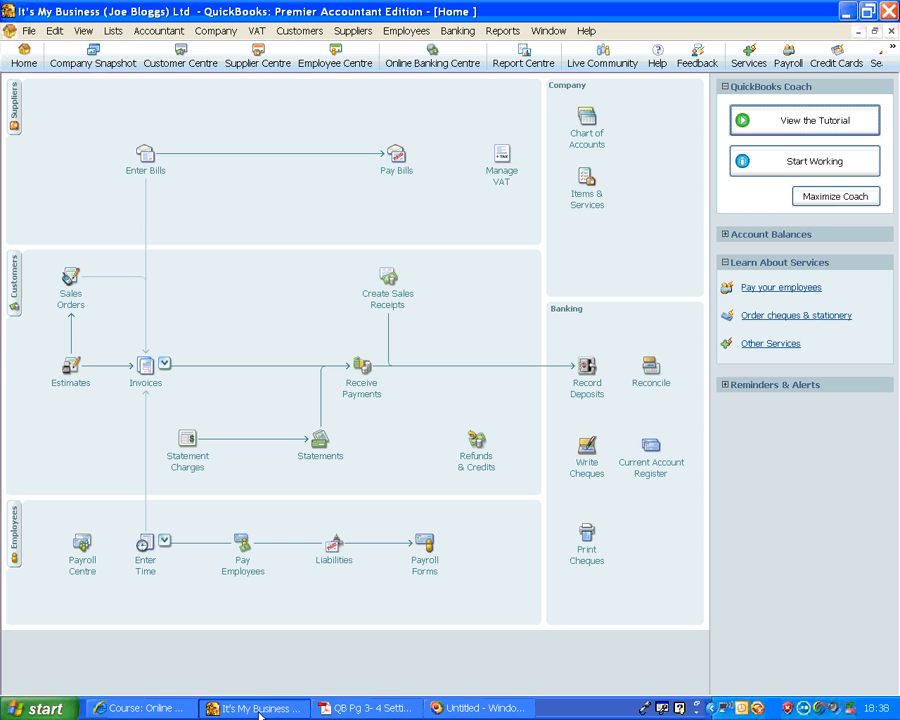
pyautogui.click(13, 281)
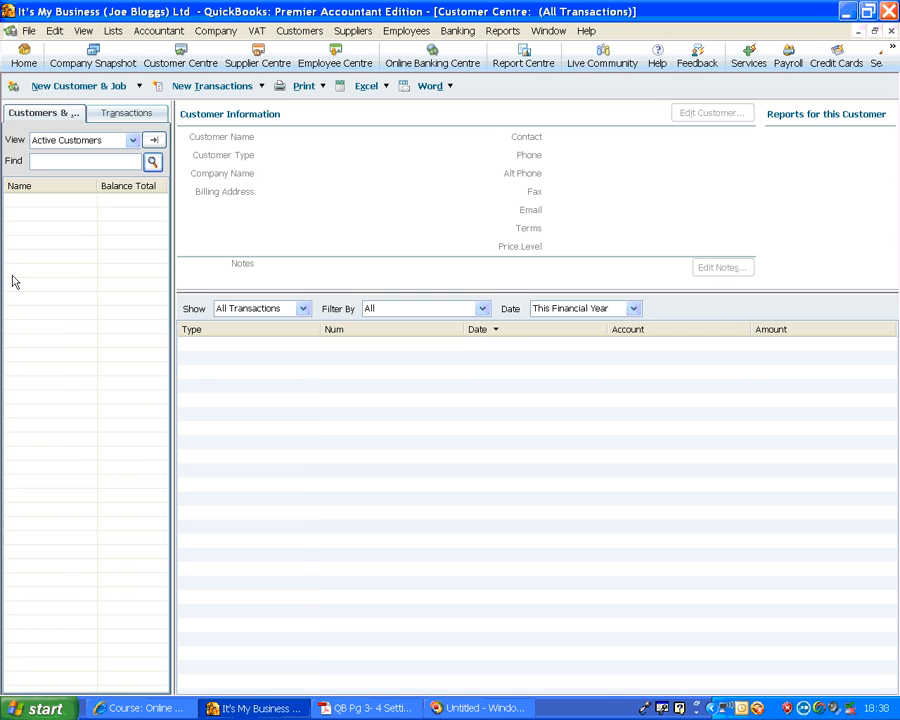
pyautogui.click(76, 88)
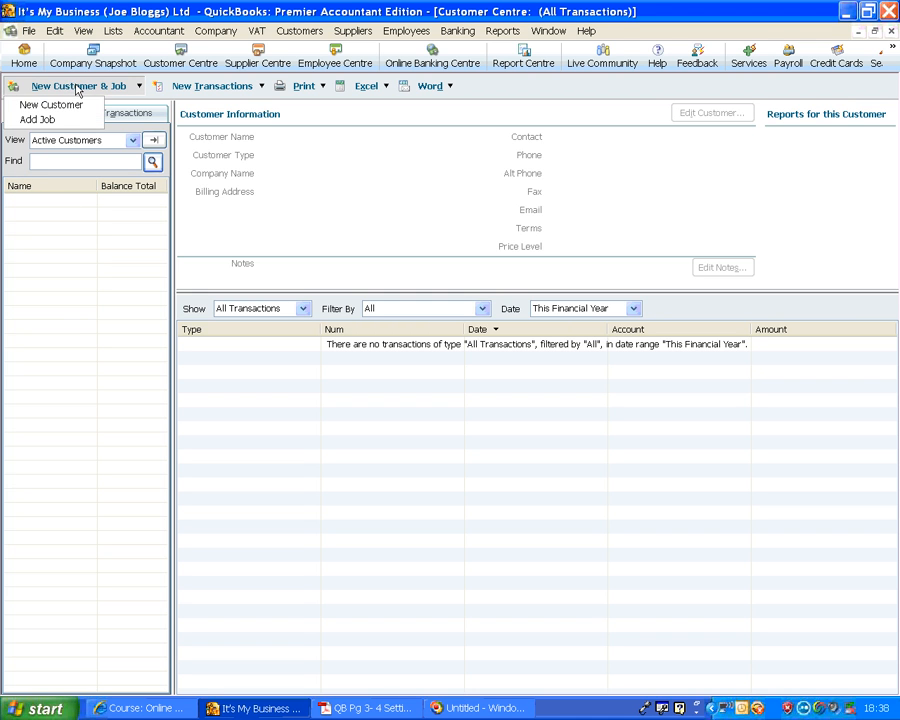
pyautogui.click(73, 103)
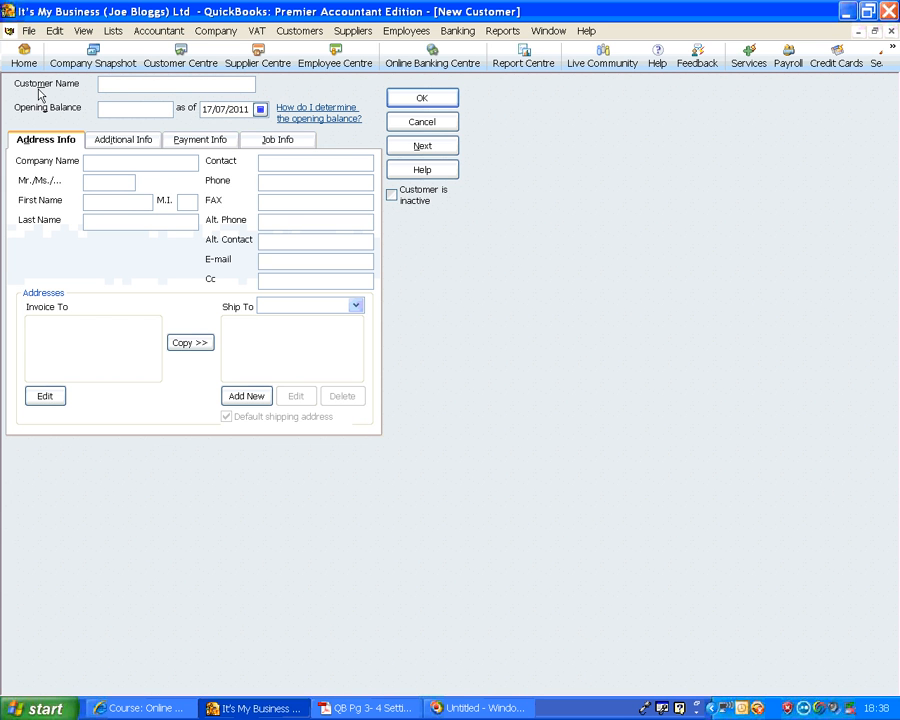
# Step: Copy Castlemahon Co-Op from the PDF in Acrobat into the customer name of the blank QuickBooks customer record
pyautogui.click(358, 708)
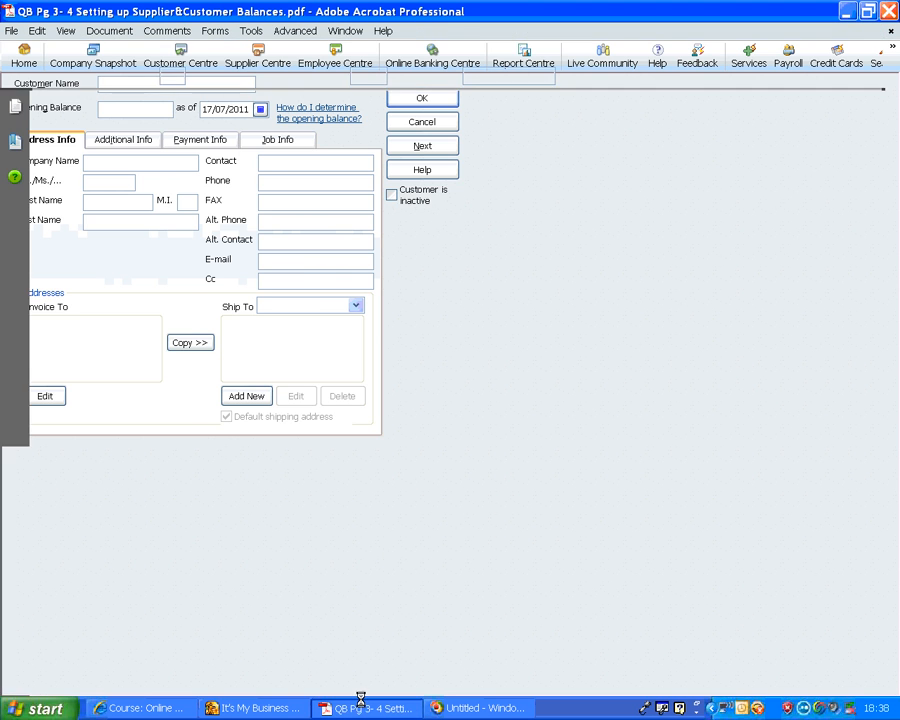
pyautogui.moveTo(183, 408); pyautogui.dragTo(352, 413)
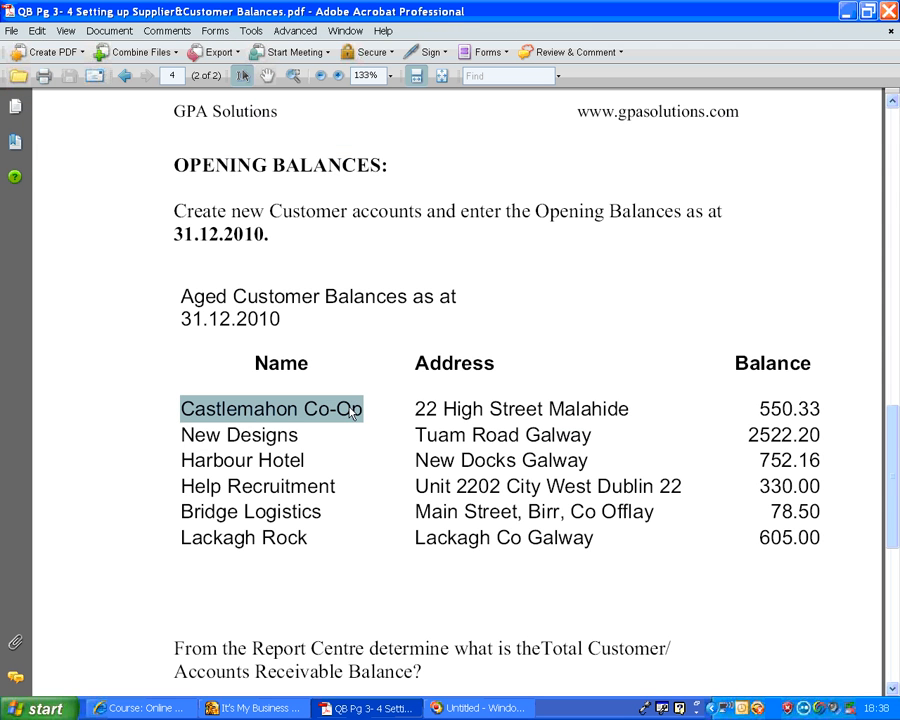
pyautogui.rightClick(352, 413)
pyautogui.click(378, 416)
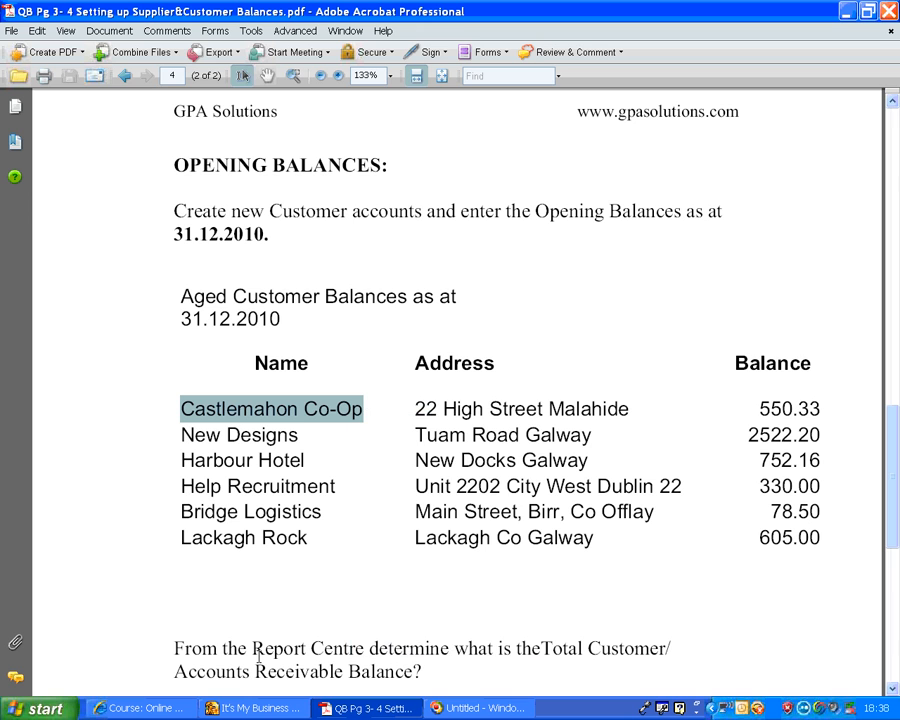
pyautogui.click(237, 710)
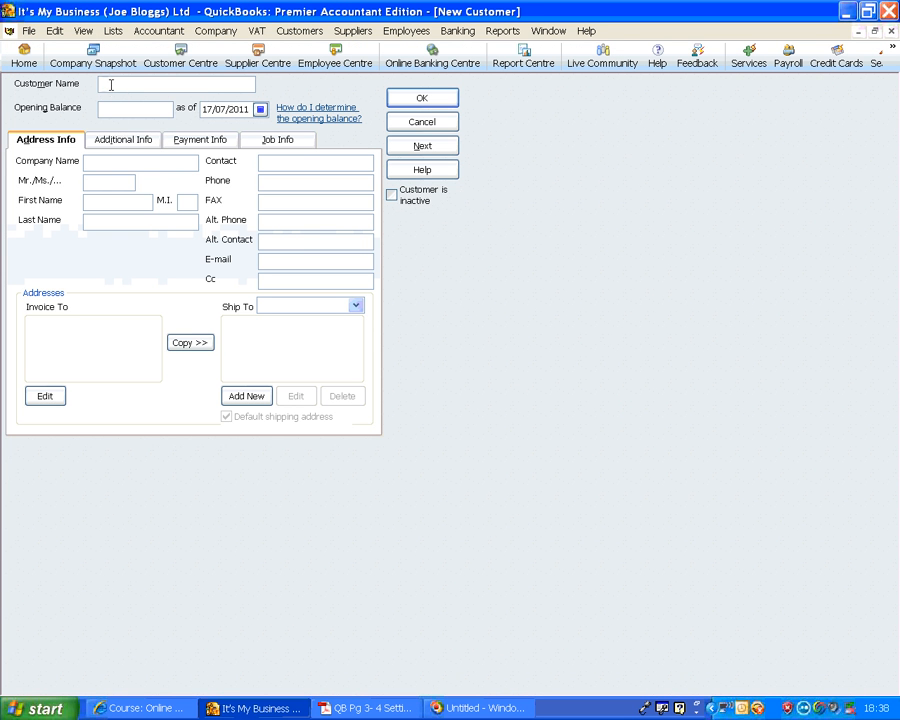
pyautogui.rightClick(112, 89)
pyautogui.click(134, 145)
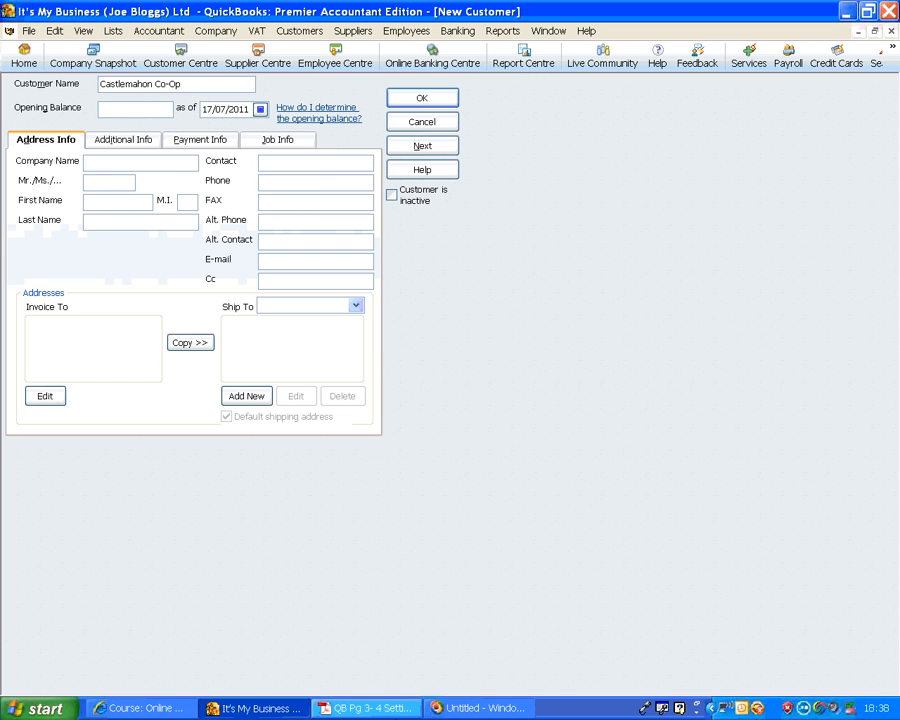
# Step: Check the PDF for Castlemahon Co-Op's balance and set its opening balance to 550.33 as of 31/12/2010
pyautogui.click(394, 710)
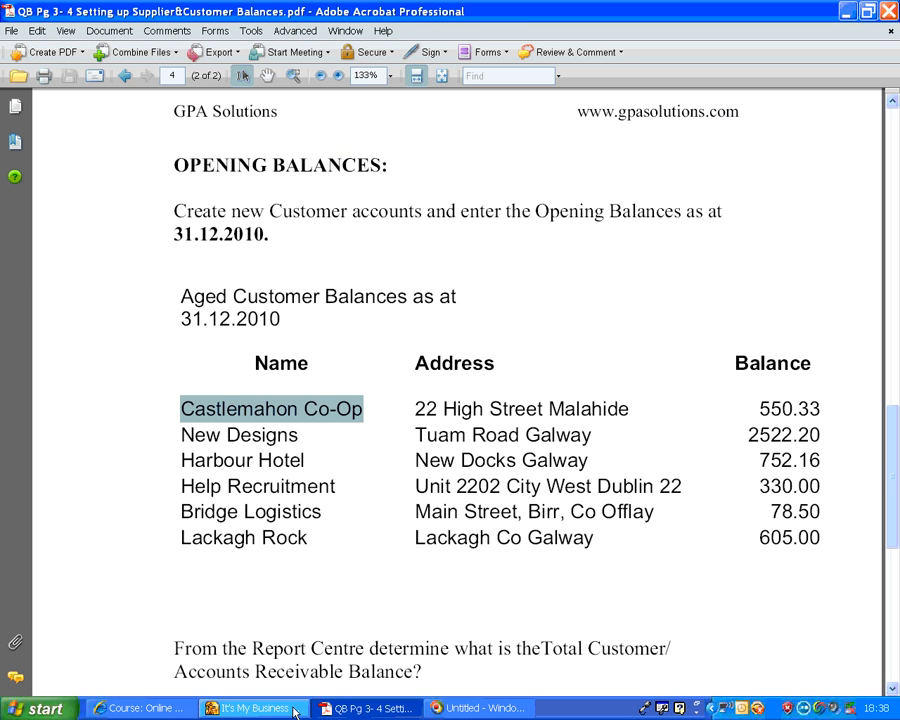
pyautogui.click(245, 708)
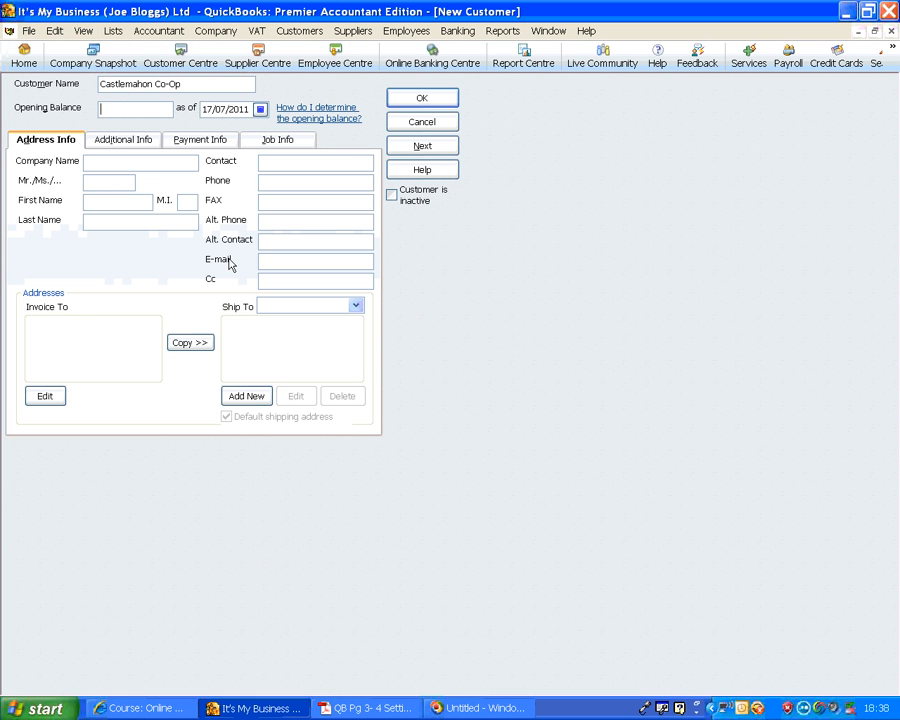
pyautogui.write('33')
pyautogui.press('Tab')
pyautogui.write('311')
pyautogui.press('Tab')
# Step: Paste Castlemahon Co-Op as the company name, save the back-dated customer record and close the blank customer form
pyautogui.rightClick(102, 163)
pyautogui.click(127, 227)
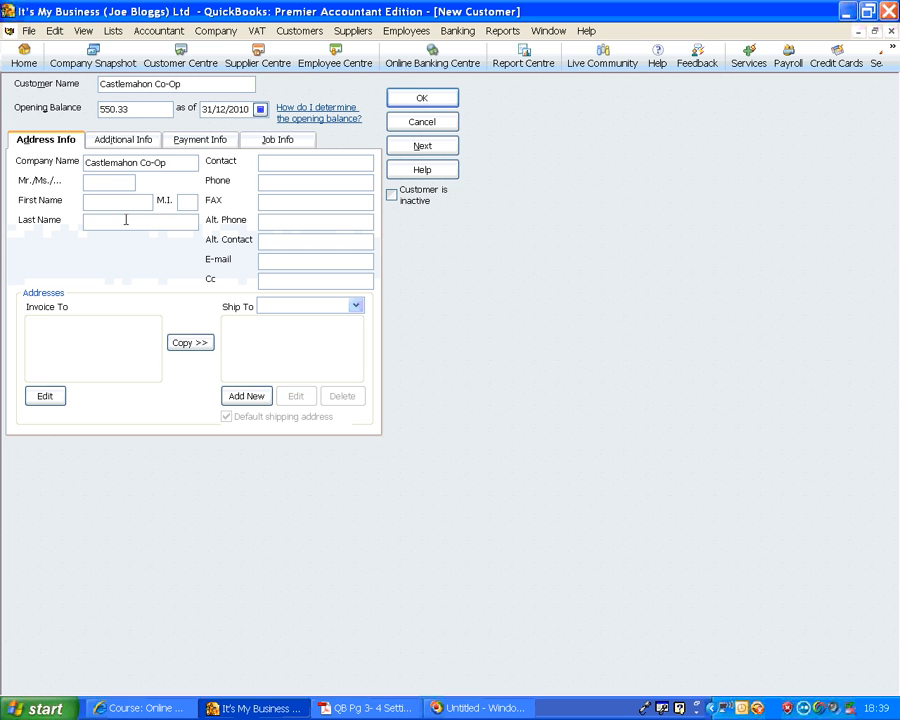
pyautogui.press('Tab')
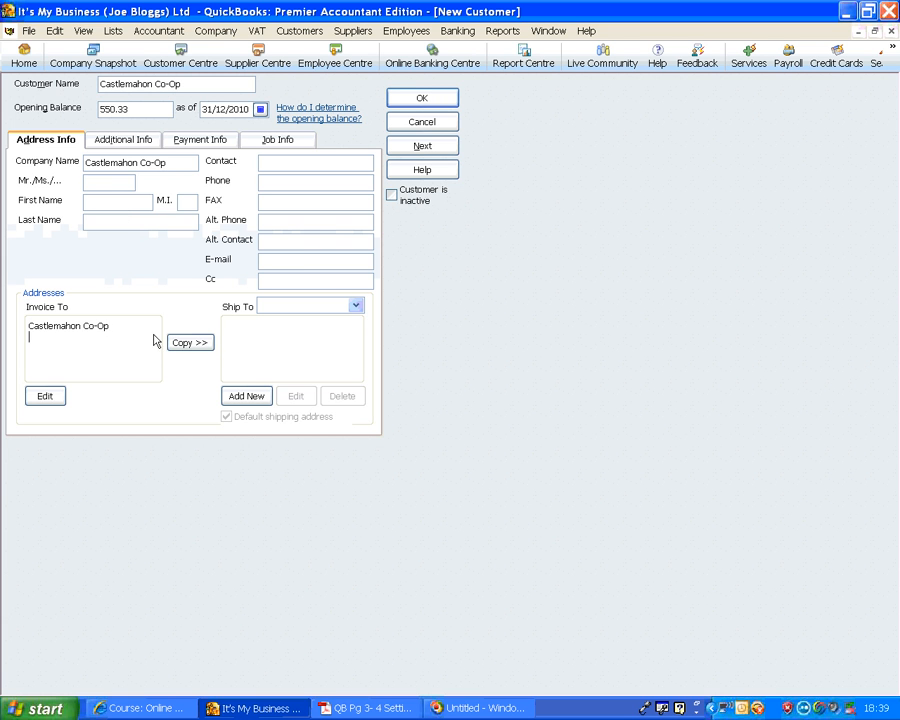
pyautogui.click(424, 147)
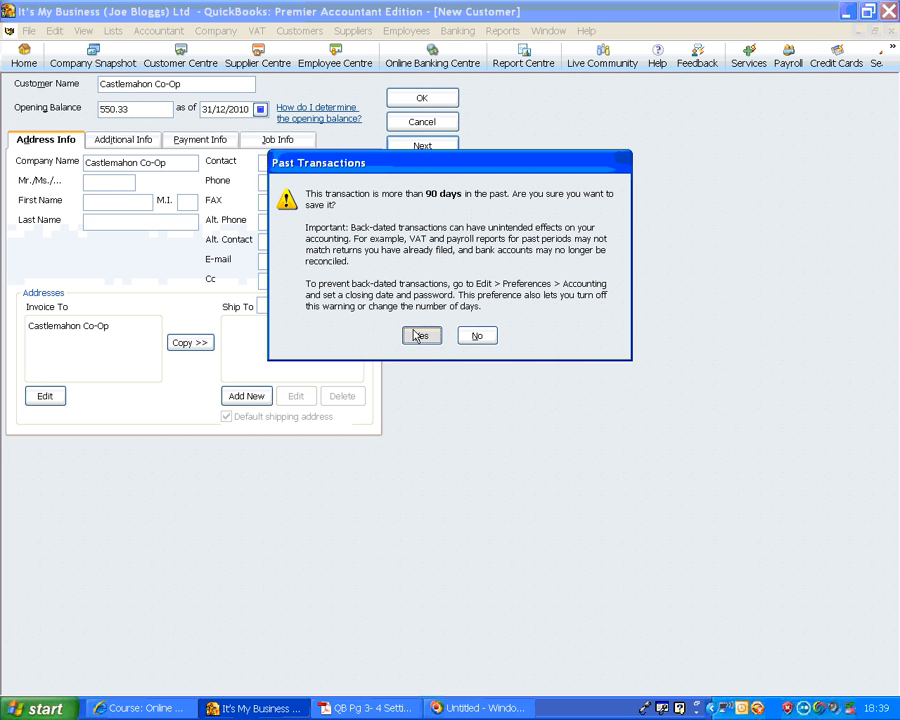
pyautogui.click(418, 336)
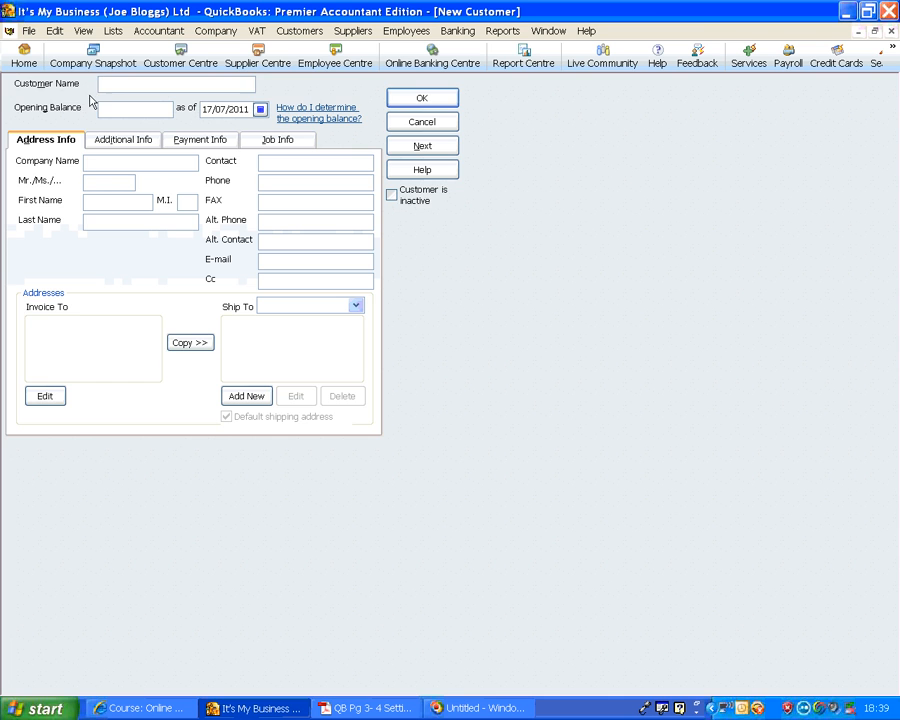
pyautogui.press('Escape')
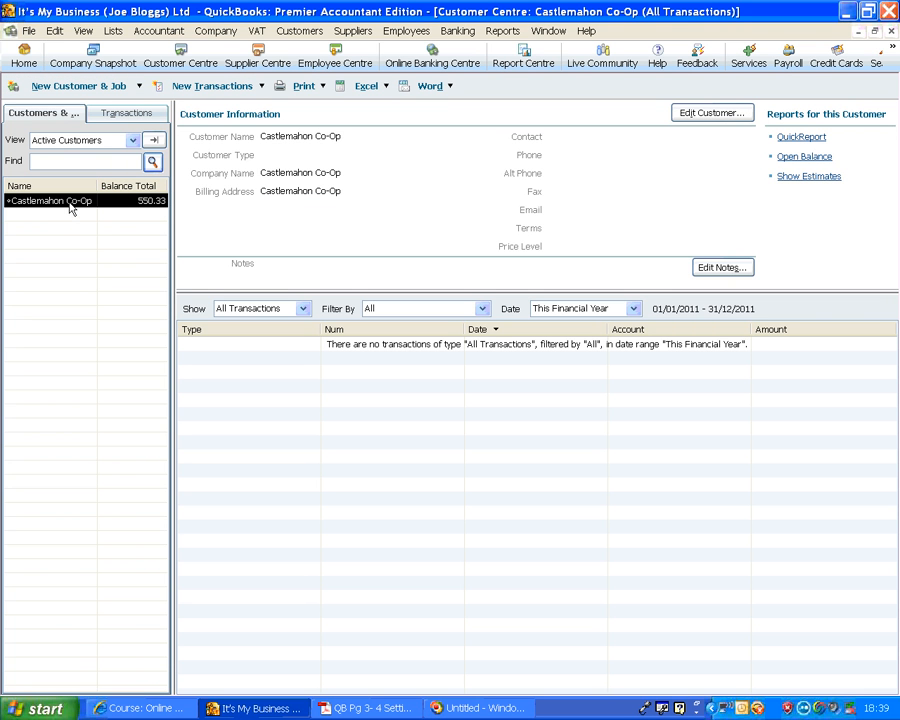
# Step: View ESB's supplier details in the Supplier Centre
pyautogui.click(256, 56)
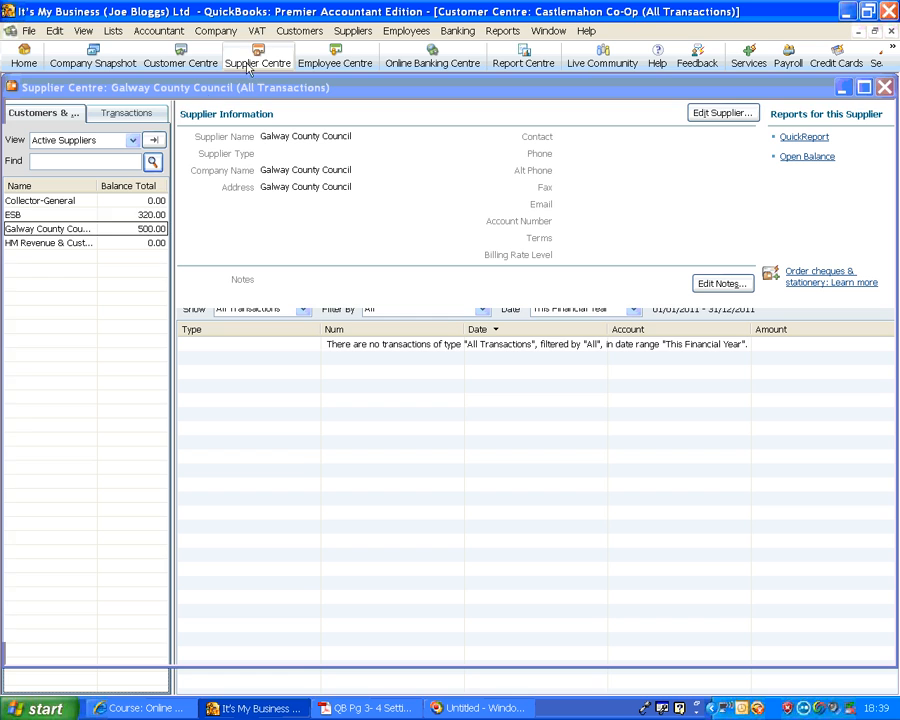
pyautogui.click(98, 215)
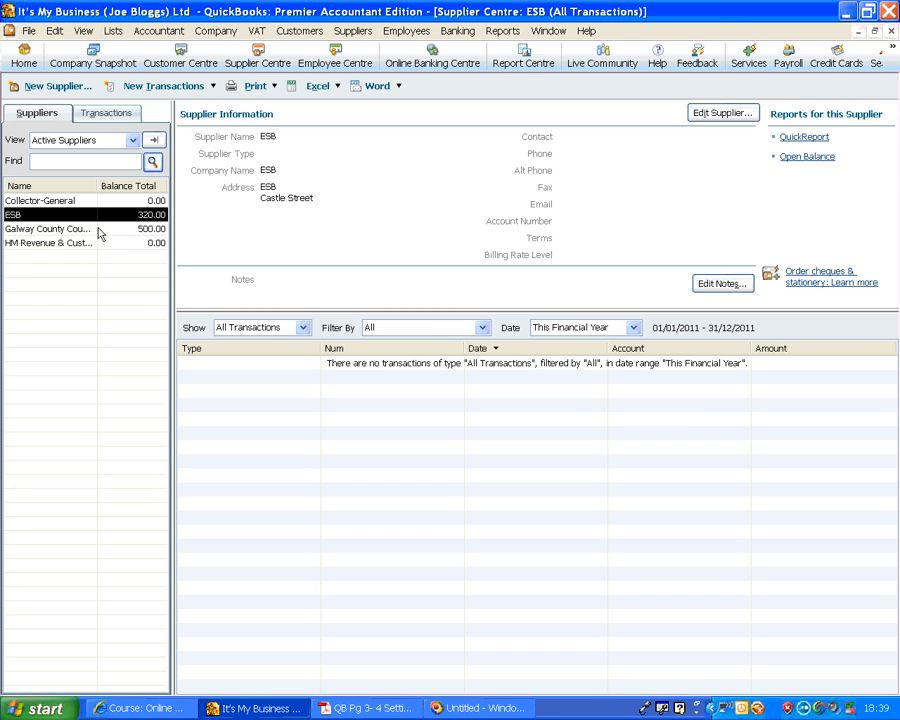